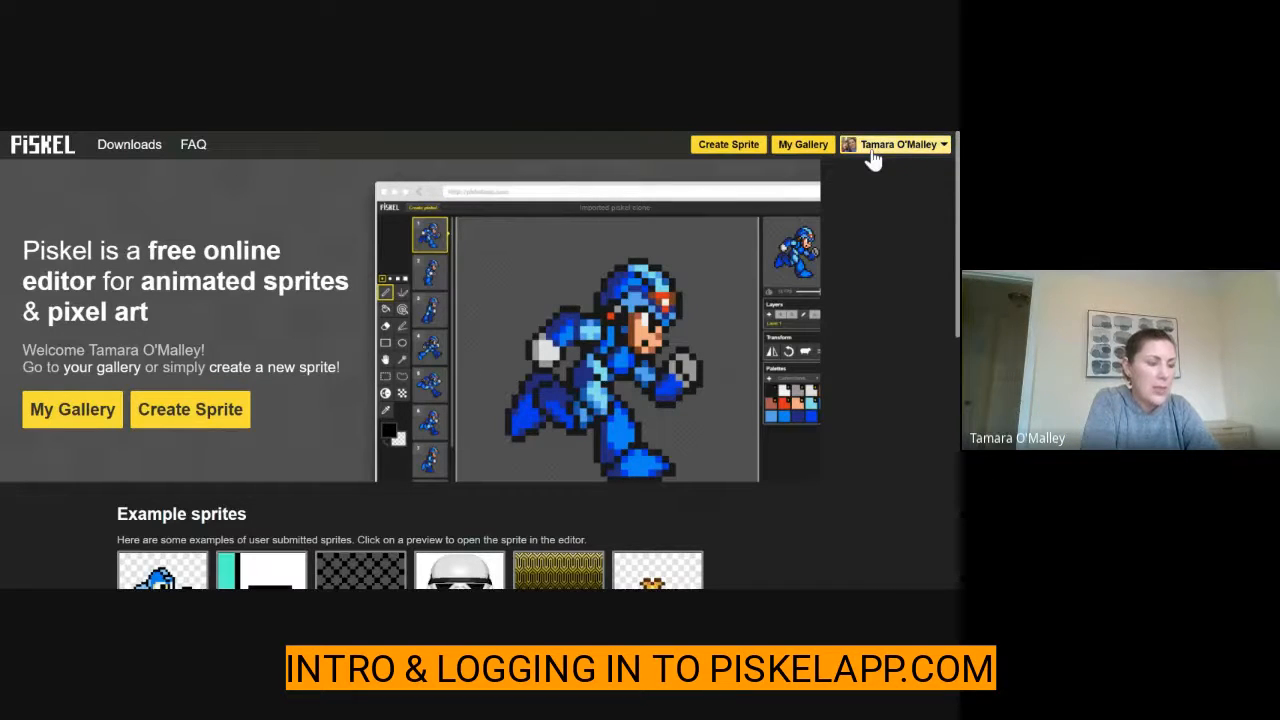
# - Sign out of the current account and sign back in with the first listed Google account
pyautogui.click(920, 148)
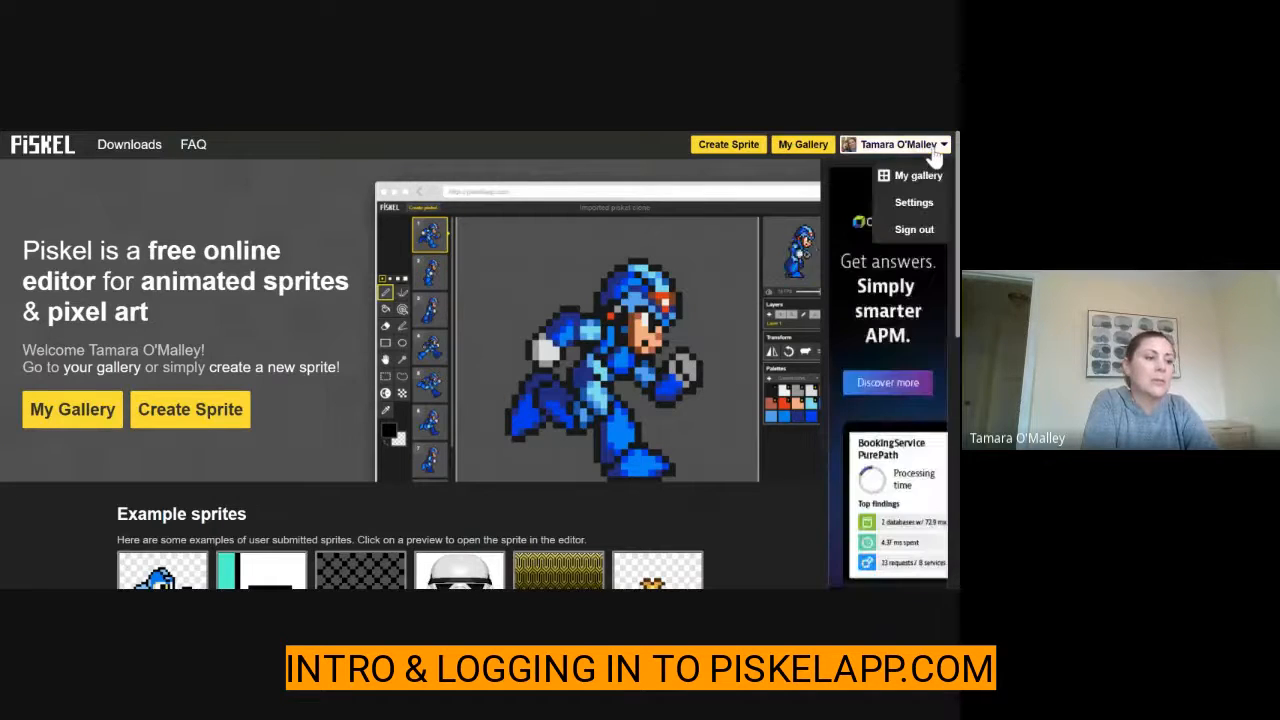
pyautogui.click(913, 231)
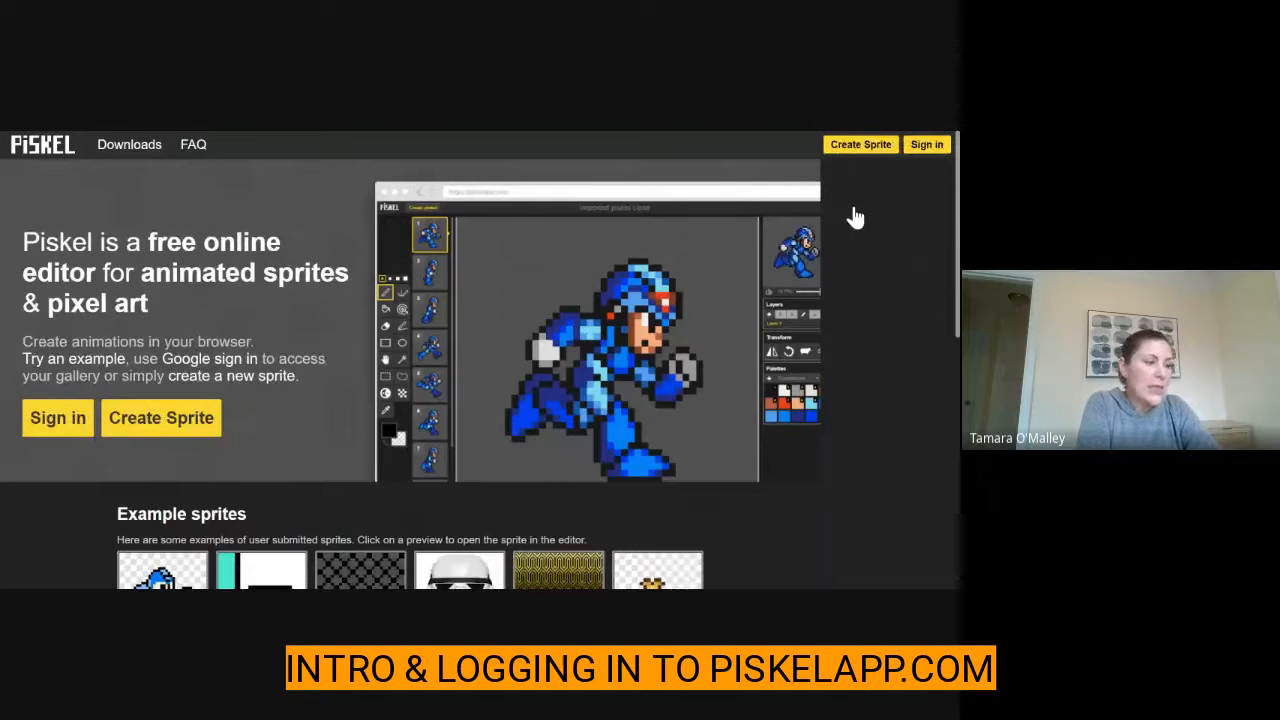
pyautogui.click(927, 147)
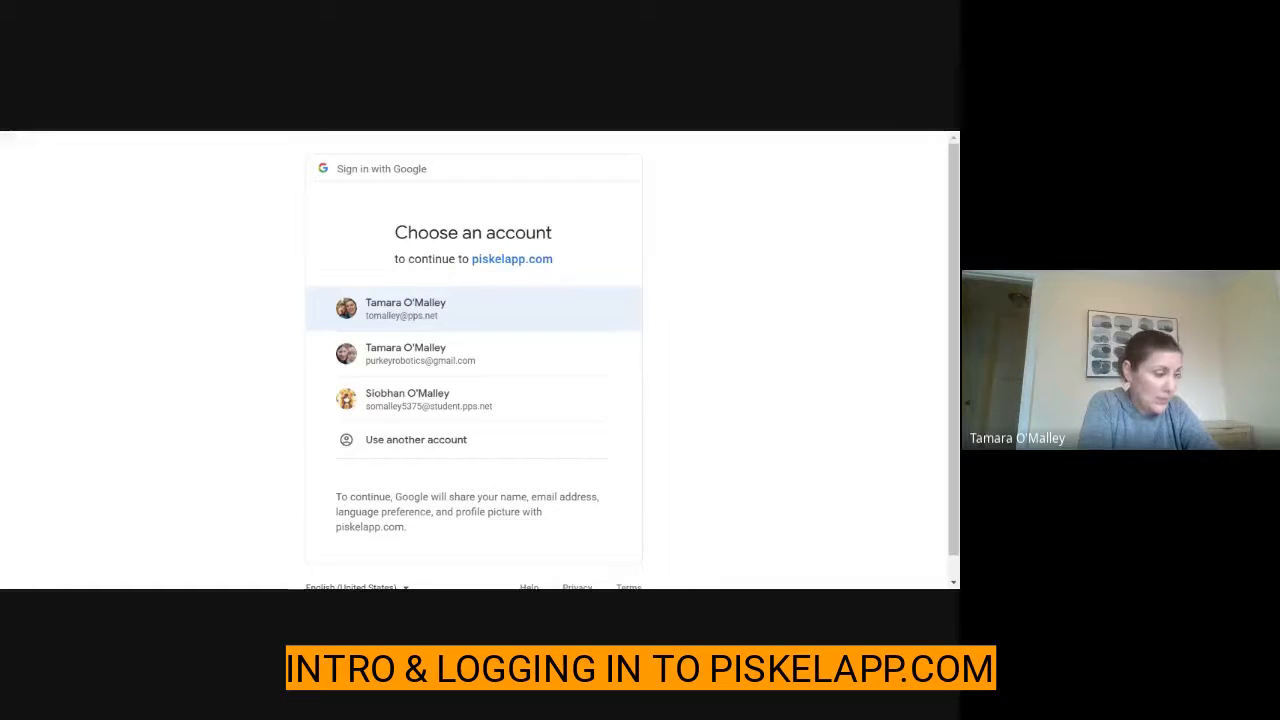
pyautogui.click(403, 316)
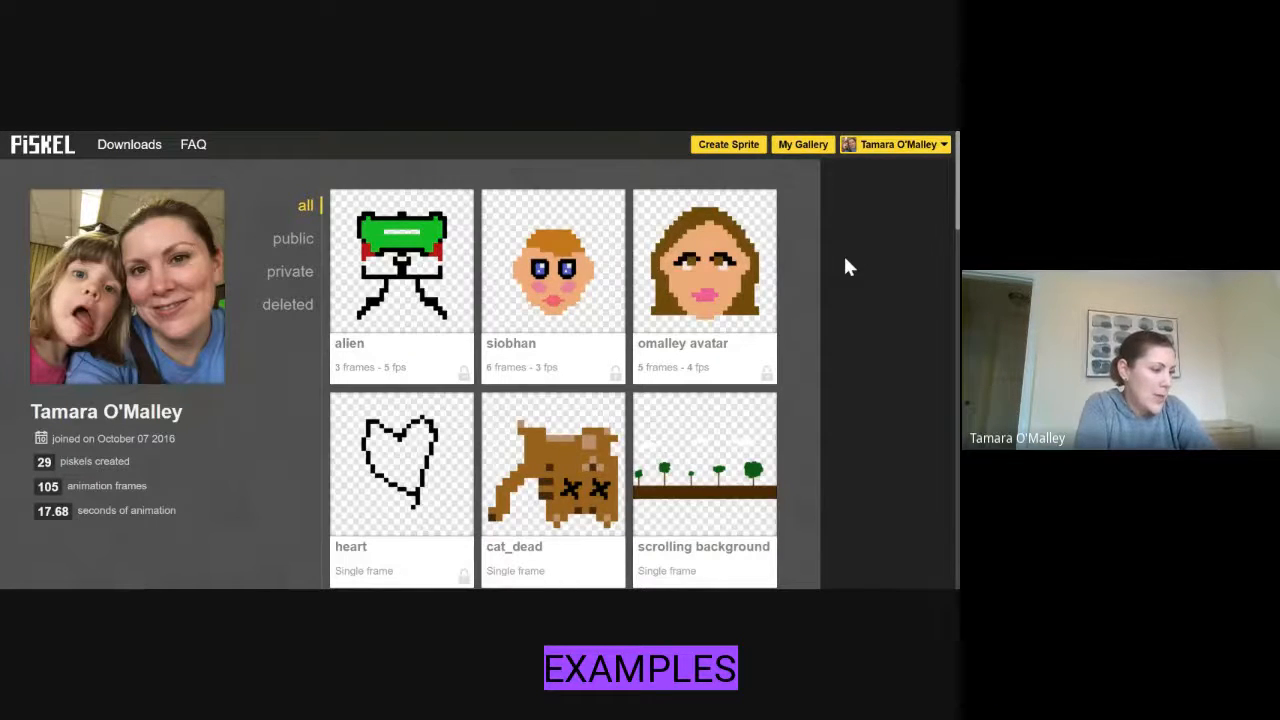
# - Browse the gallery's saved sprites, from the avatars to the coin, wall tile and hero examples
pyautogui.scroll(-1, 836, 284)
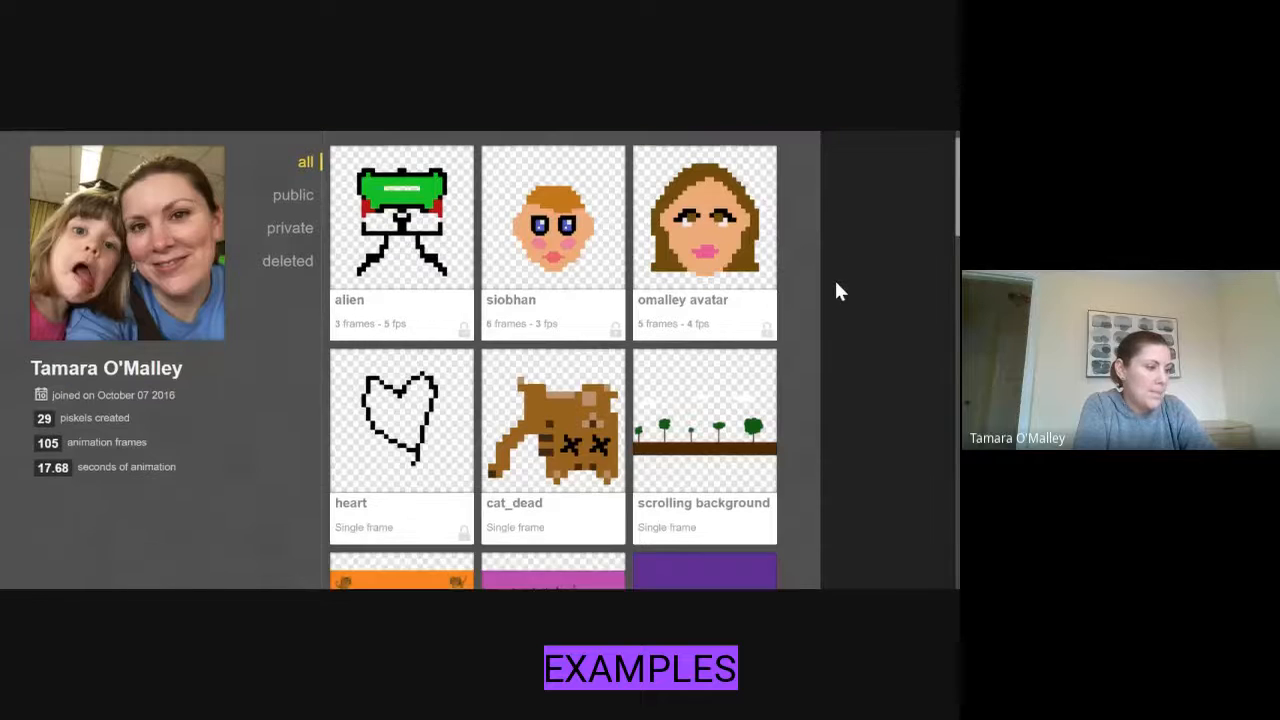
pyautogui.scroll(-1, 837, 289)
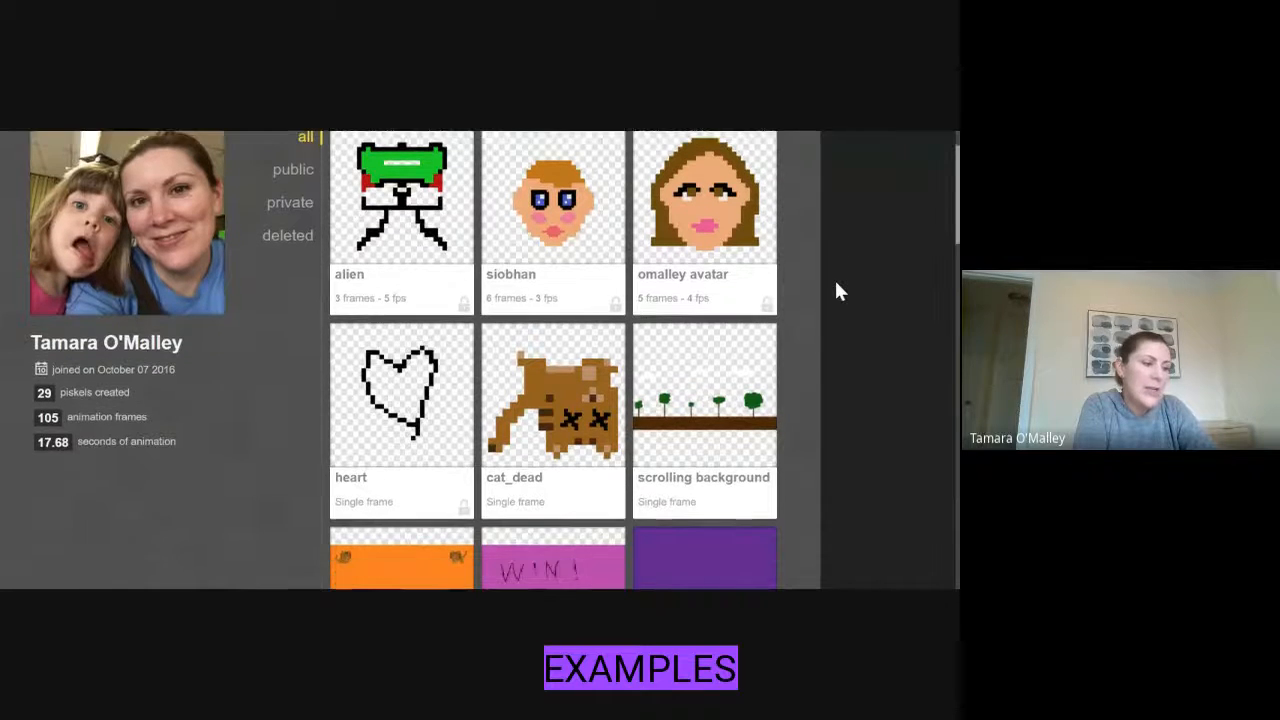
pyautogui.scroll(2, 716, 283)
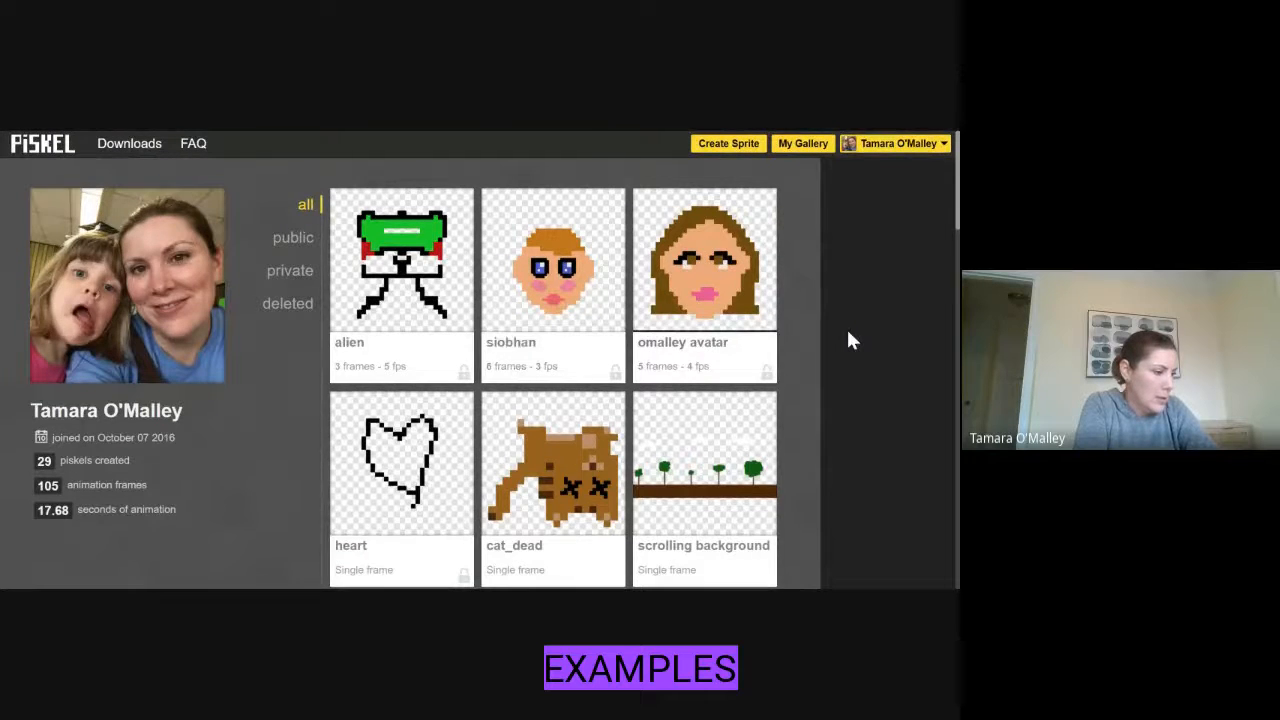
pyautogui.scroll(-7, 848, 333)
pyautogui.scroll(-2, 848, 333)
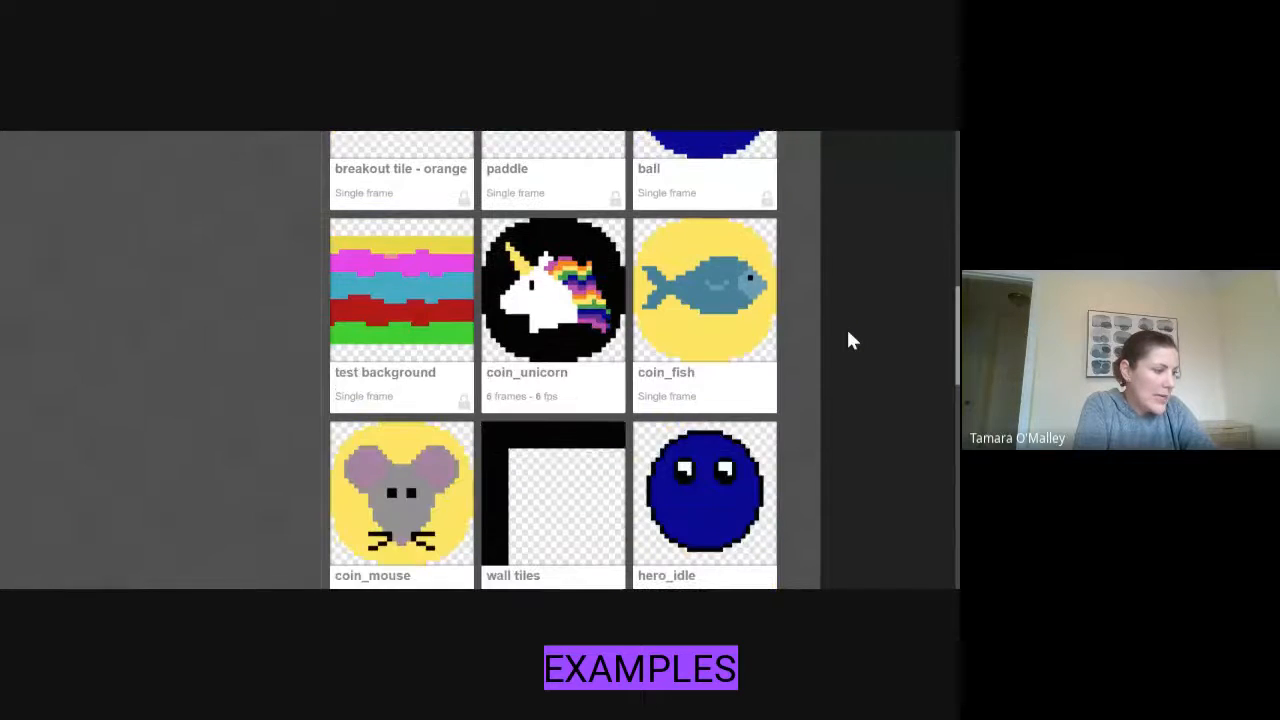
pyautogui.scroll(-1, 553, 360)
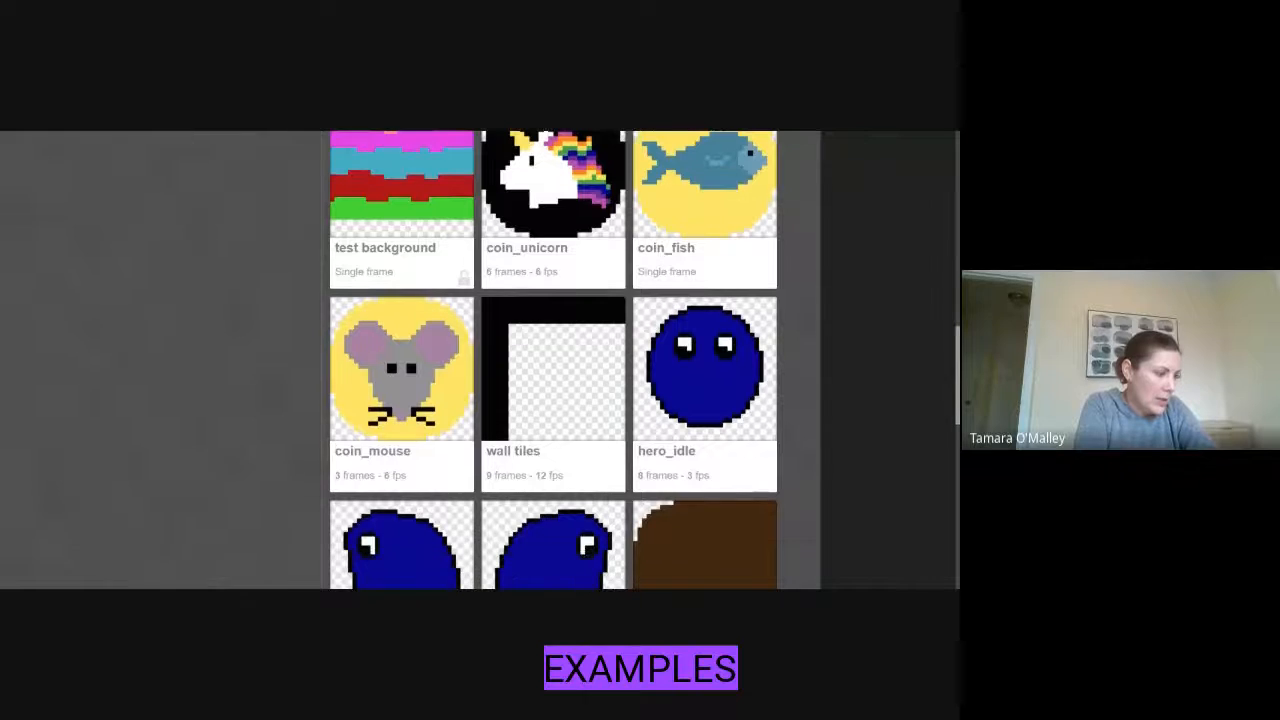
pyautogui.scroll(-1, 684, 462)
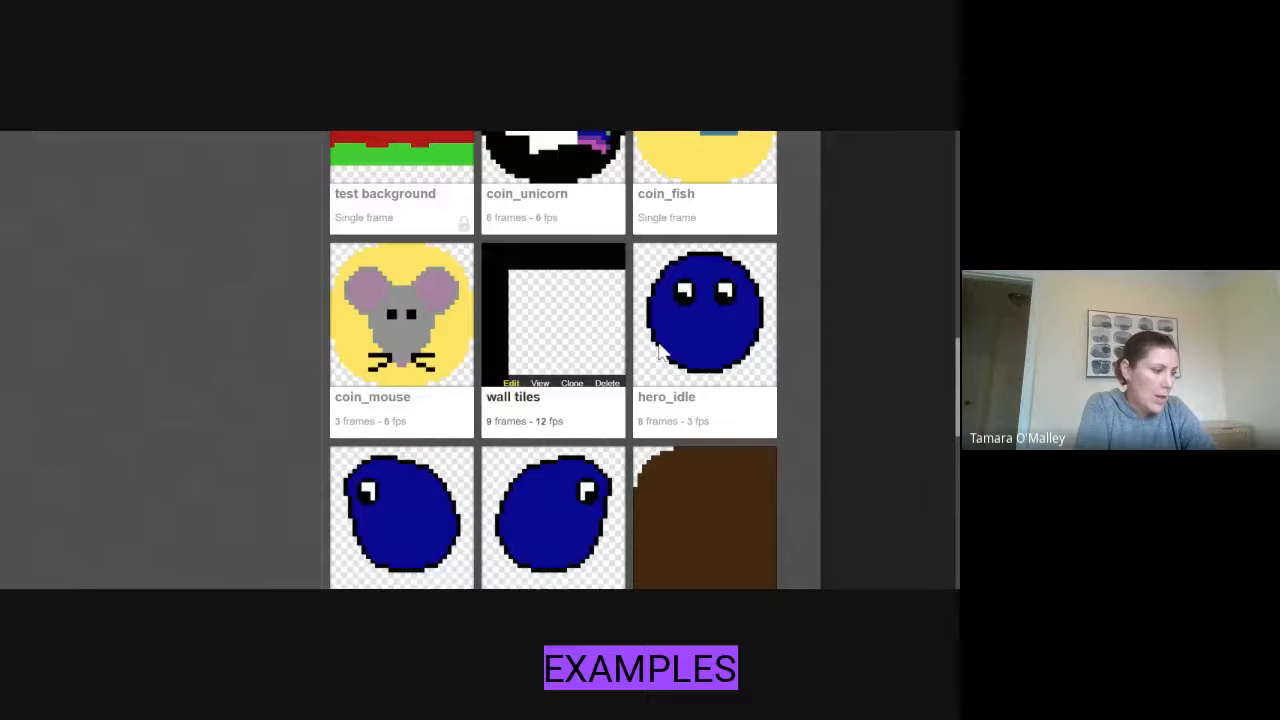
pyautogui.scroll(2, 665, 345)
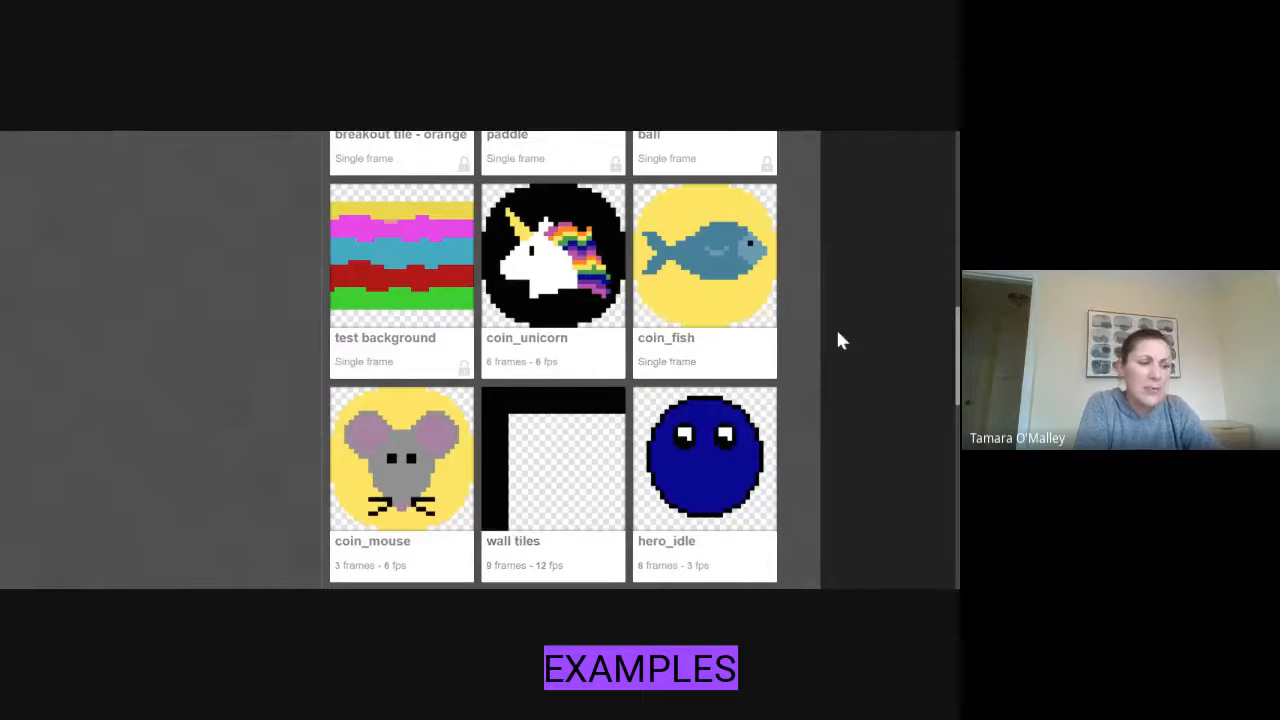
pyautogui.scroll(5, 838, 341)
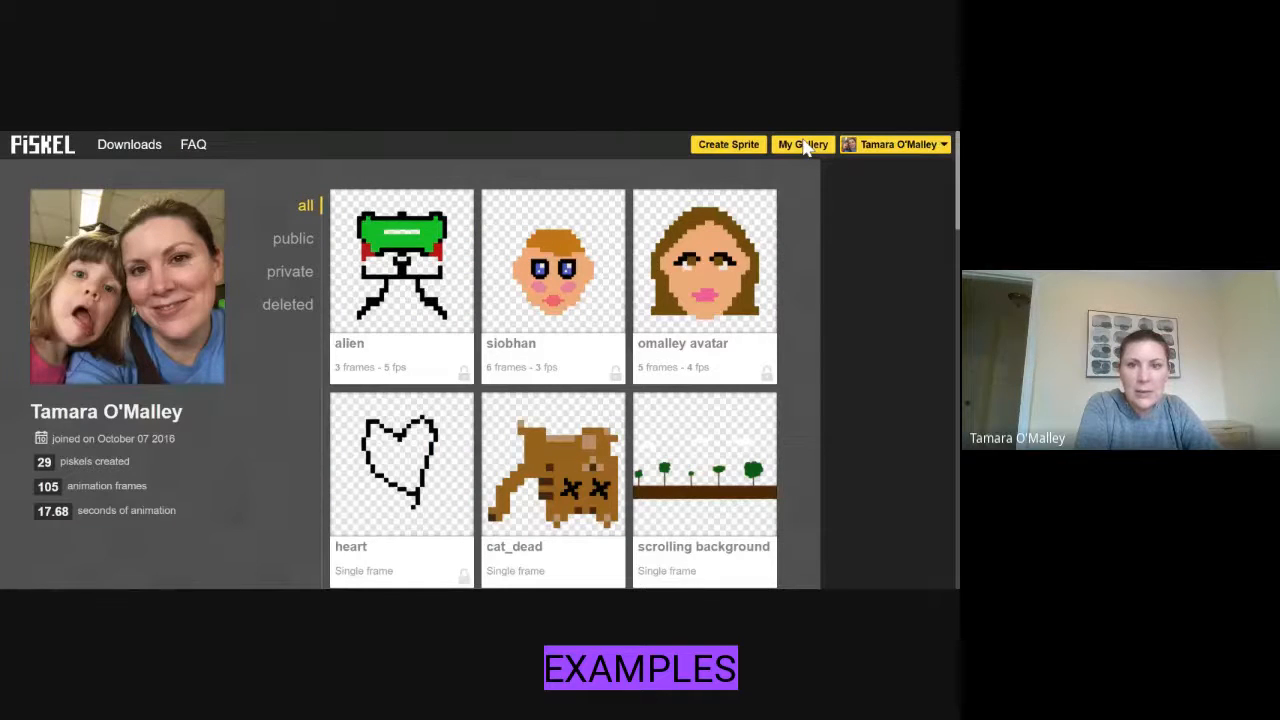
# - In a new sprite, draw a closed black outline with the Pen tool and a mirrored black line below it with the Vertical Mirror pen
pyautogui.click(740, 149)
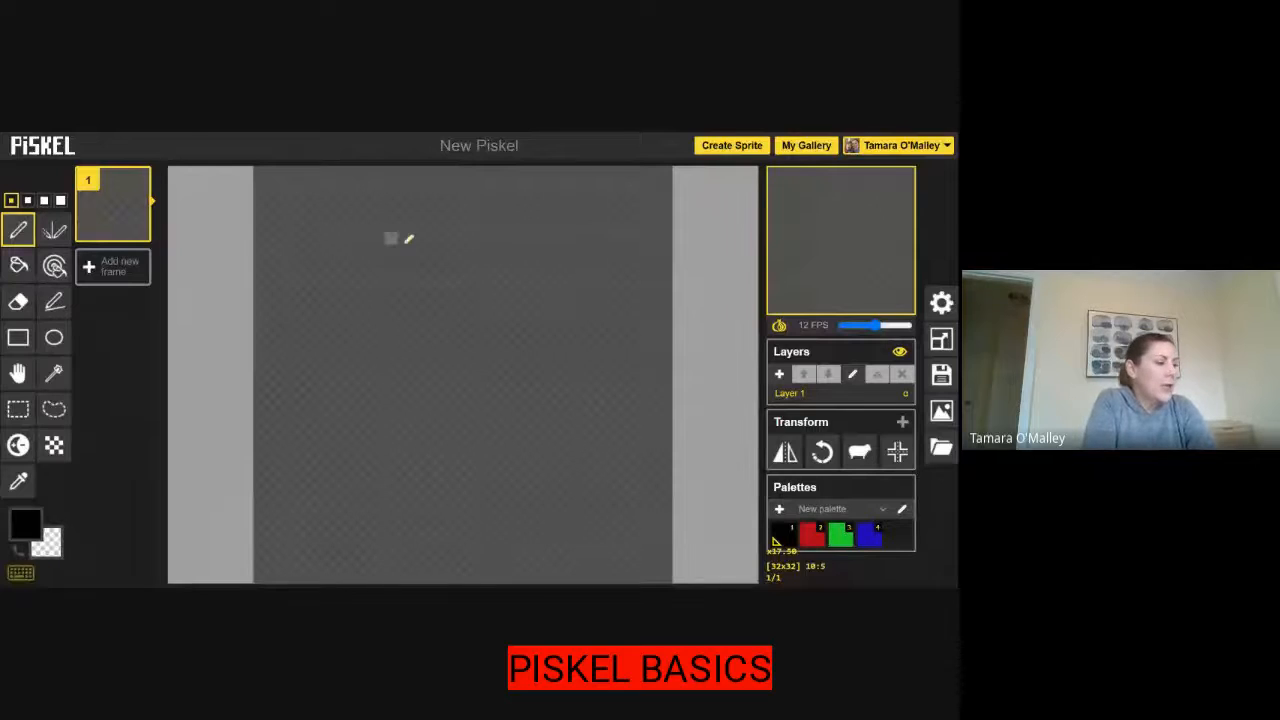
pyautogui.moveTo(418, 251)
pyautogui.mouseDown()
pyautogui.moveTo(449, 290)
pyautogui.moveTo(463, 346)
pyautogui.moveTo(391, 286)
pyautogui.moveTo(418, 250)
pyautogui.mouseUp()
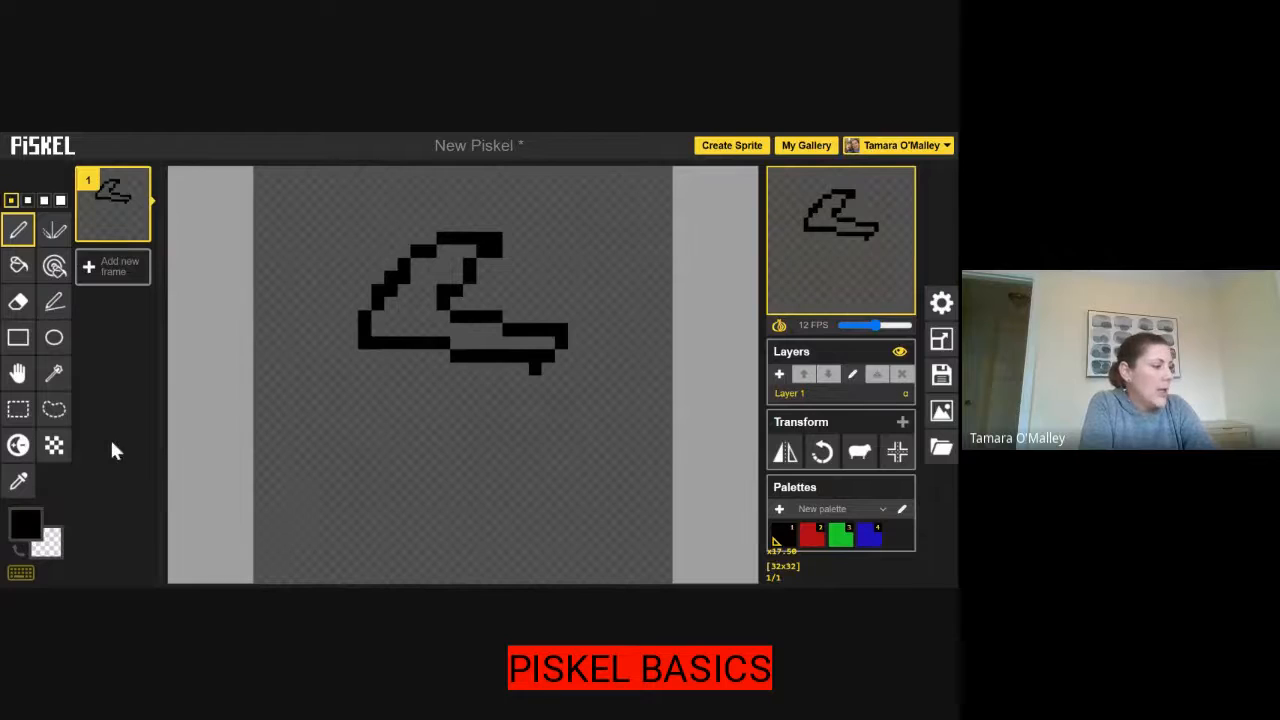
pyautogui.click(55, 233)
pyautogui.moveTo(429, 394)
pyautogui.mouseDown()
pyautogui.moveTo(362, 419)
pyautogui.moveTo(314, 402)
pyautogui.moveTo(310, 354)
pyautogui.mouseUp()
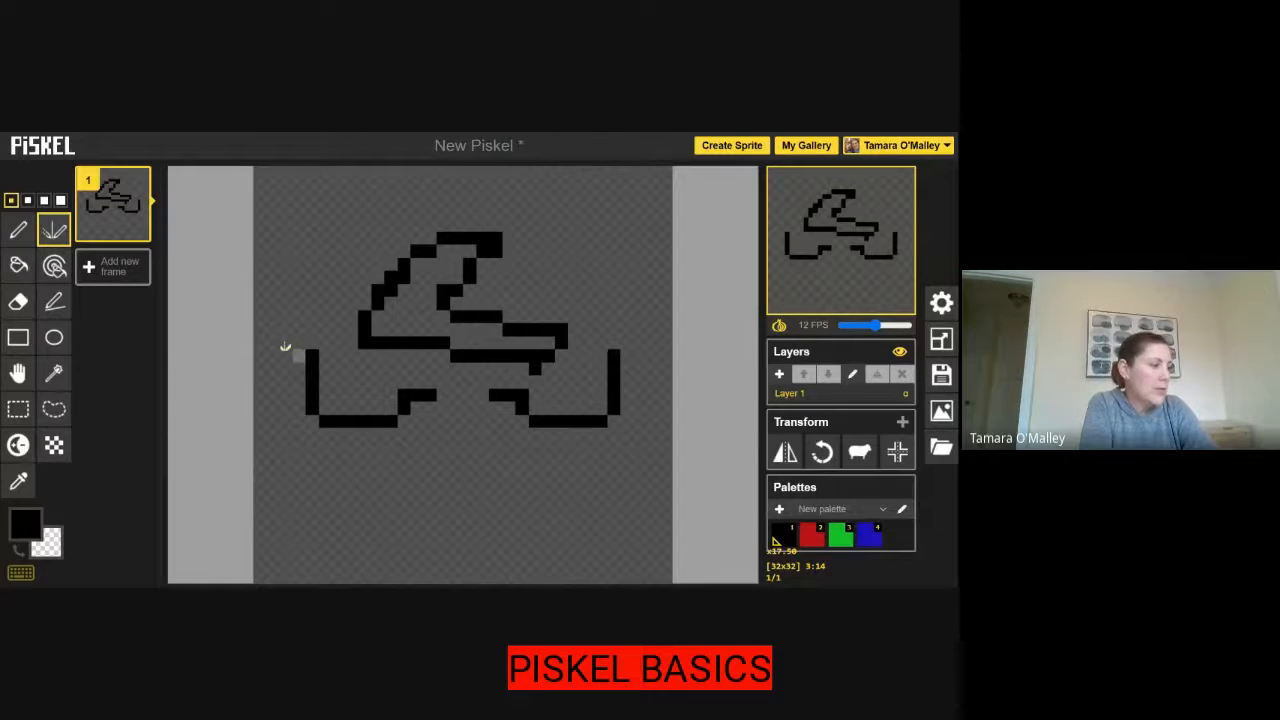
# - Fill the closed black outline with the palette's red using the Paint bucket tool
pyautogui.click(19, 265)
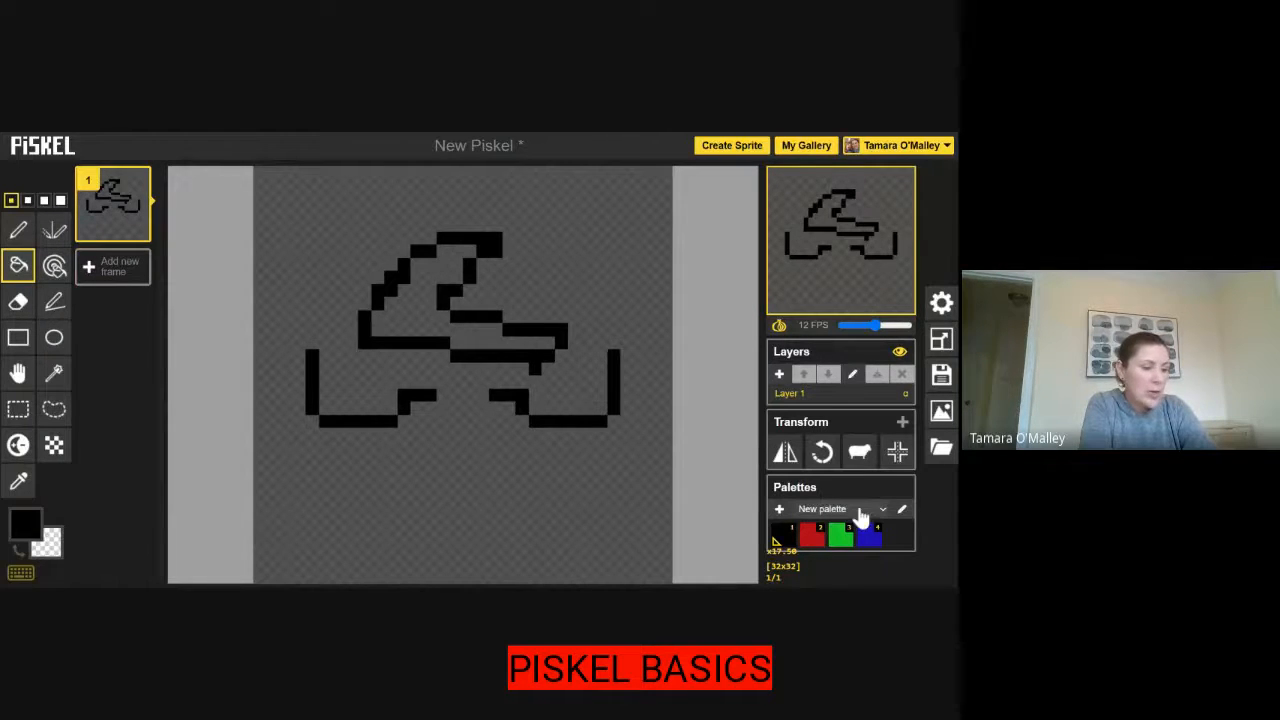
pyautogui.click(812, 537)
pyautogui.click(394, 310)
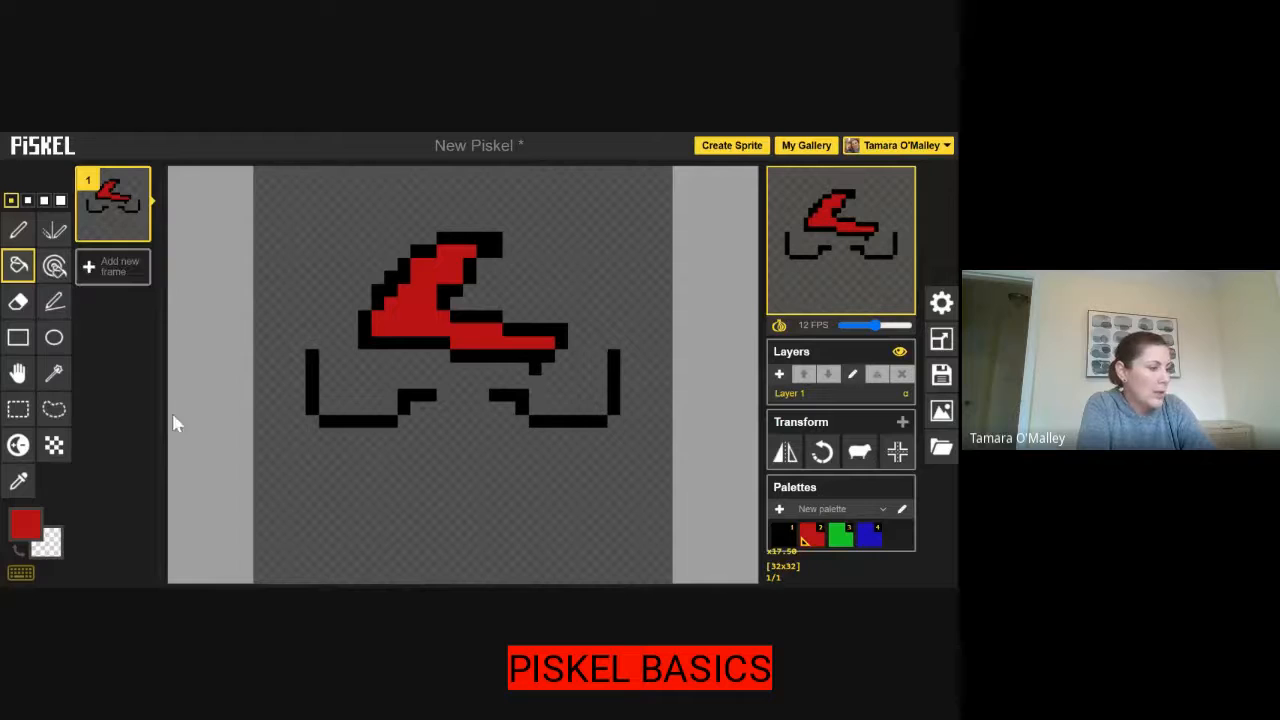
# - Draw a small closed shape from the mirrored line's left end with the Pen tool in red, and trace over it in black
pyautogui.click(18, 232)
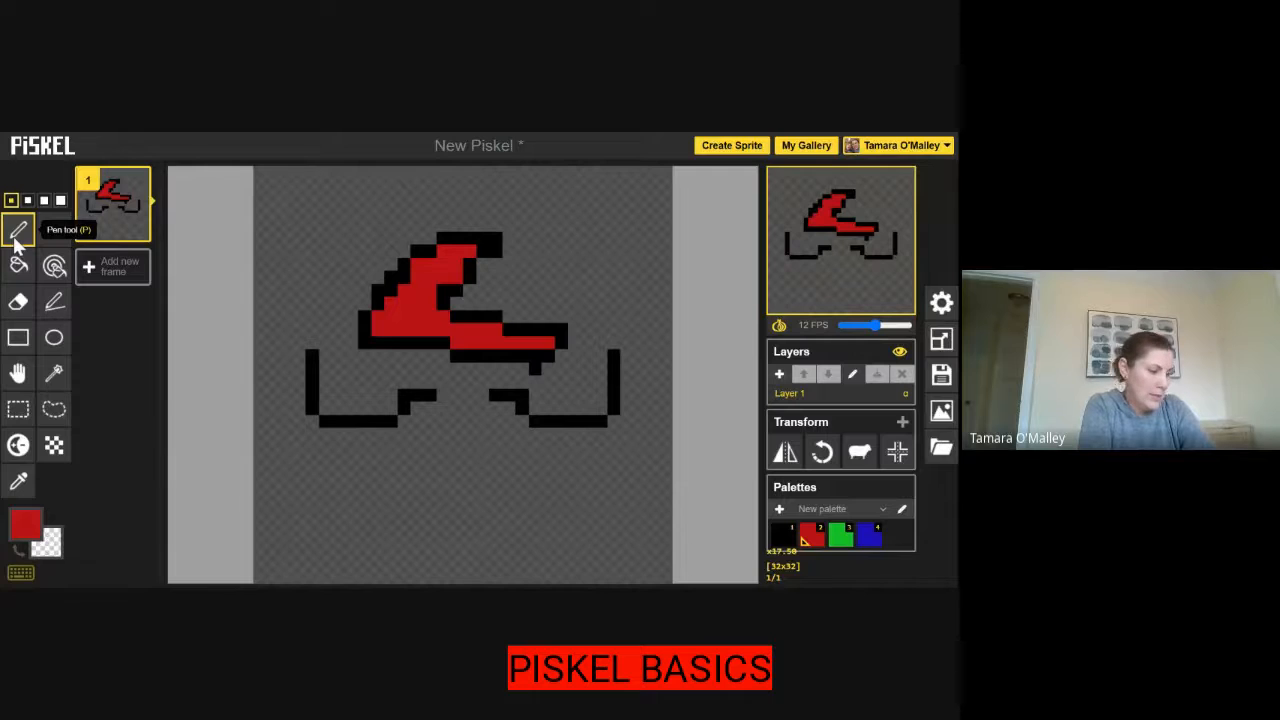
pyautogui.moveTo(310, 354); pyautogui.dragTo(352, 395)
pyautogui.click(782, 537)
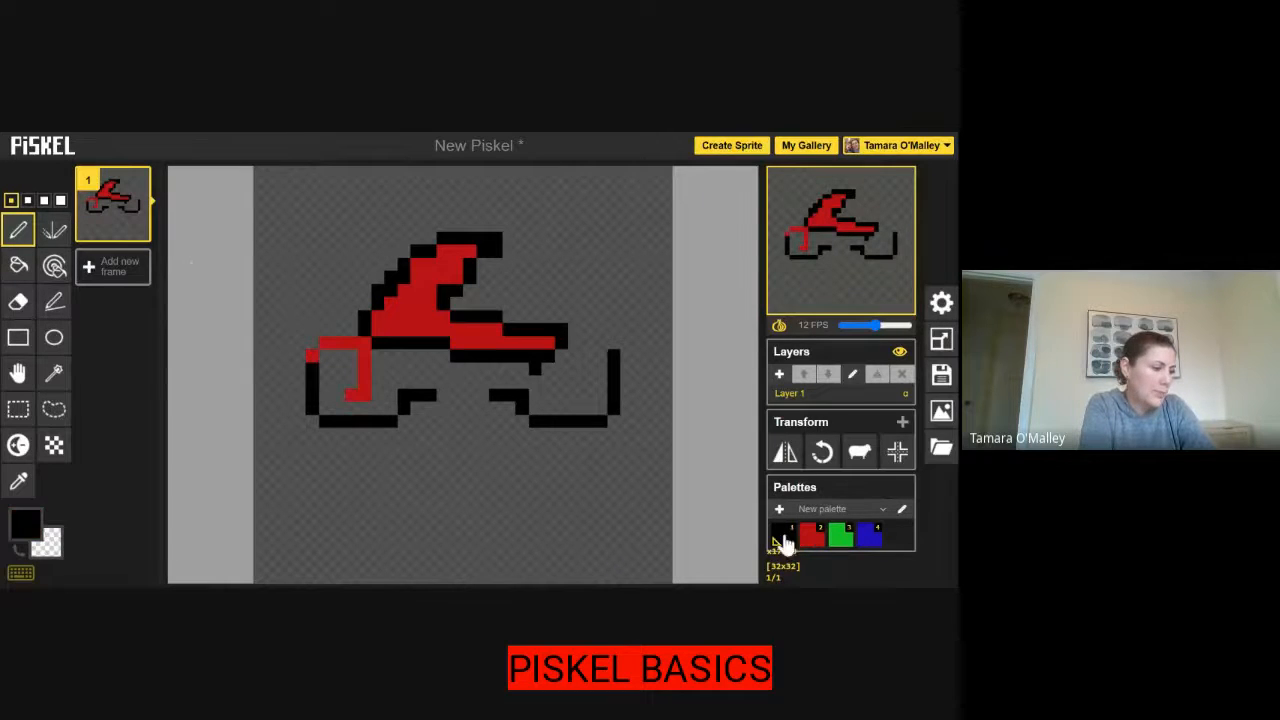
pyautogui.click(312, 355)
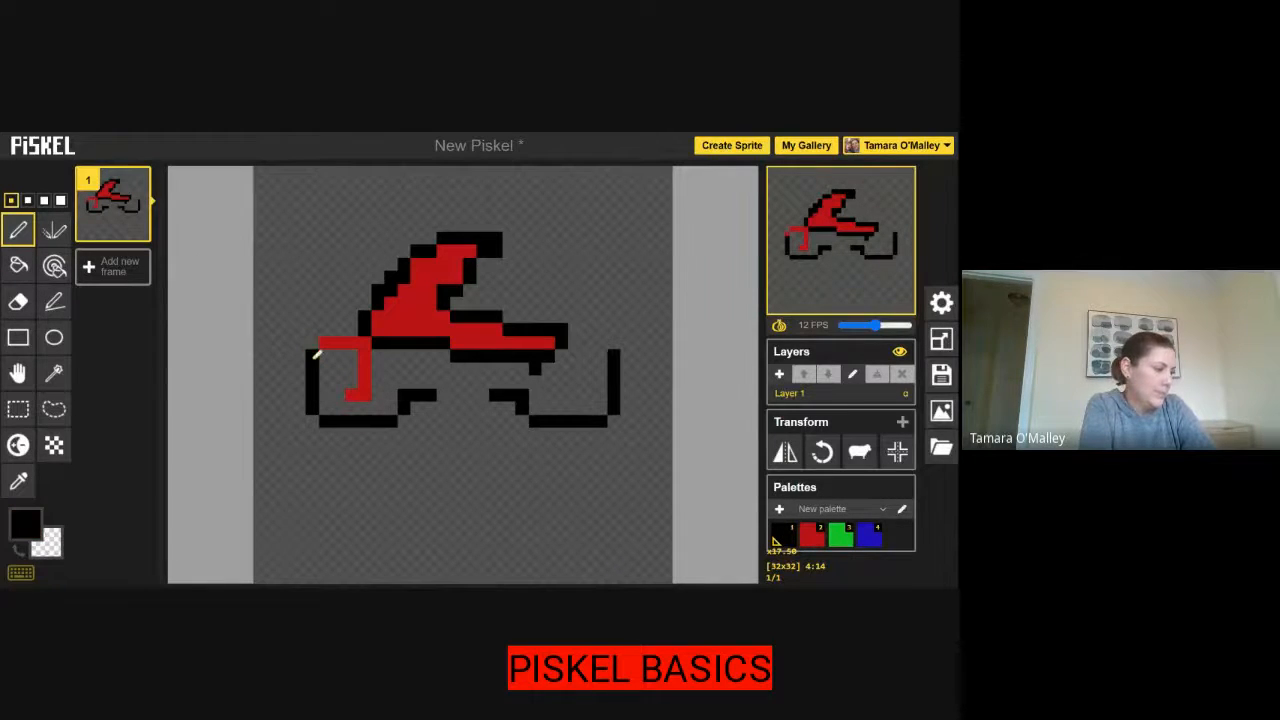
pyautogui.moveTo(316, 354)
pyautogui.mouseDown()
pyautogui.moveTo(356, 340)
pyautogui.moveTo(349, 386)
pyautogui.moveTo(320, 392)
pyautogui.mouseUp()
# - Fill the small closed shape at the drawing's left end with red
pyautogui.click(19, 266)
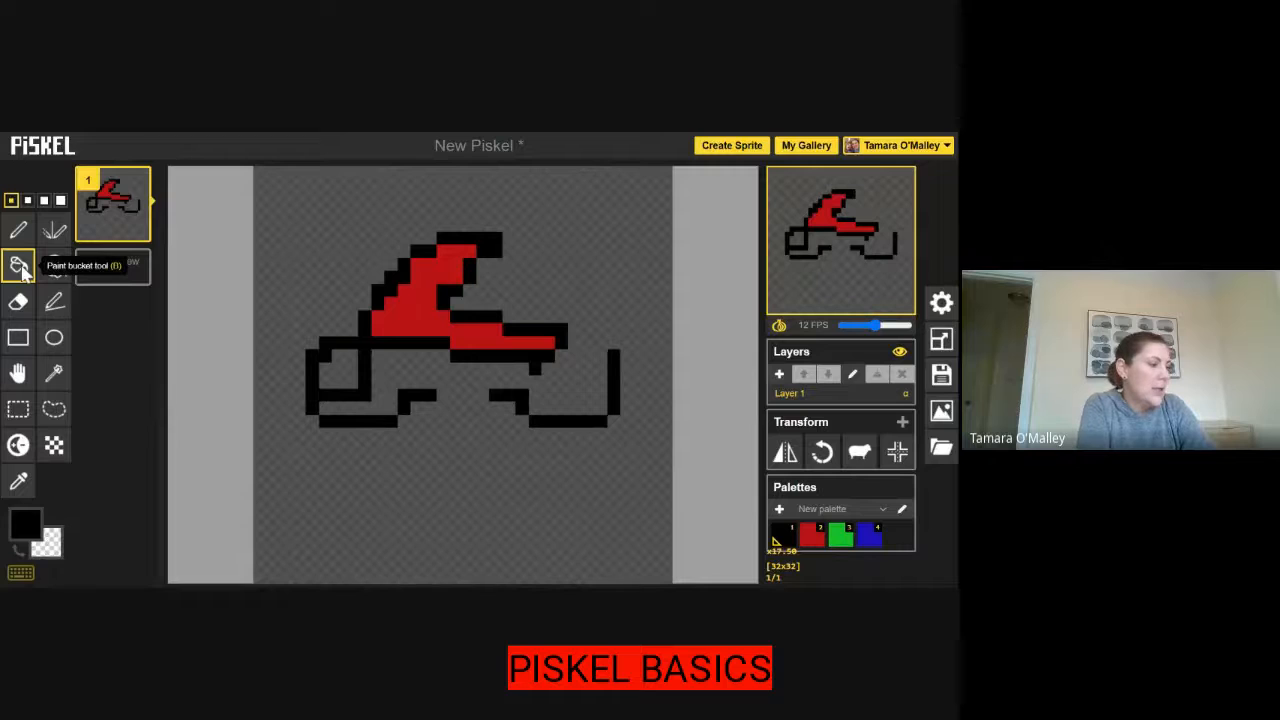
pyautogui.click(813, 535)
pyautogui.click(338, 370)
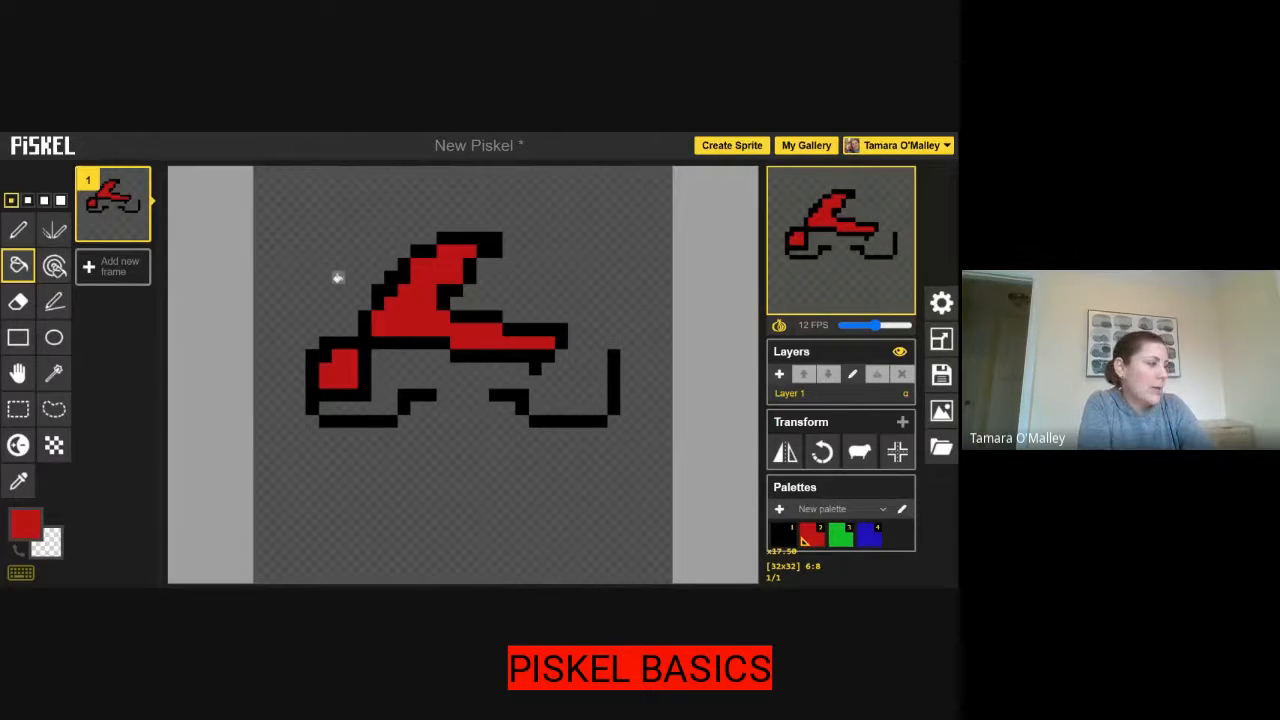
# - Recolour all red pixels in the drawing to the palette's green at once
pyautogui.click(47, 268)
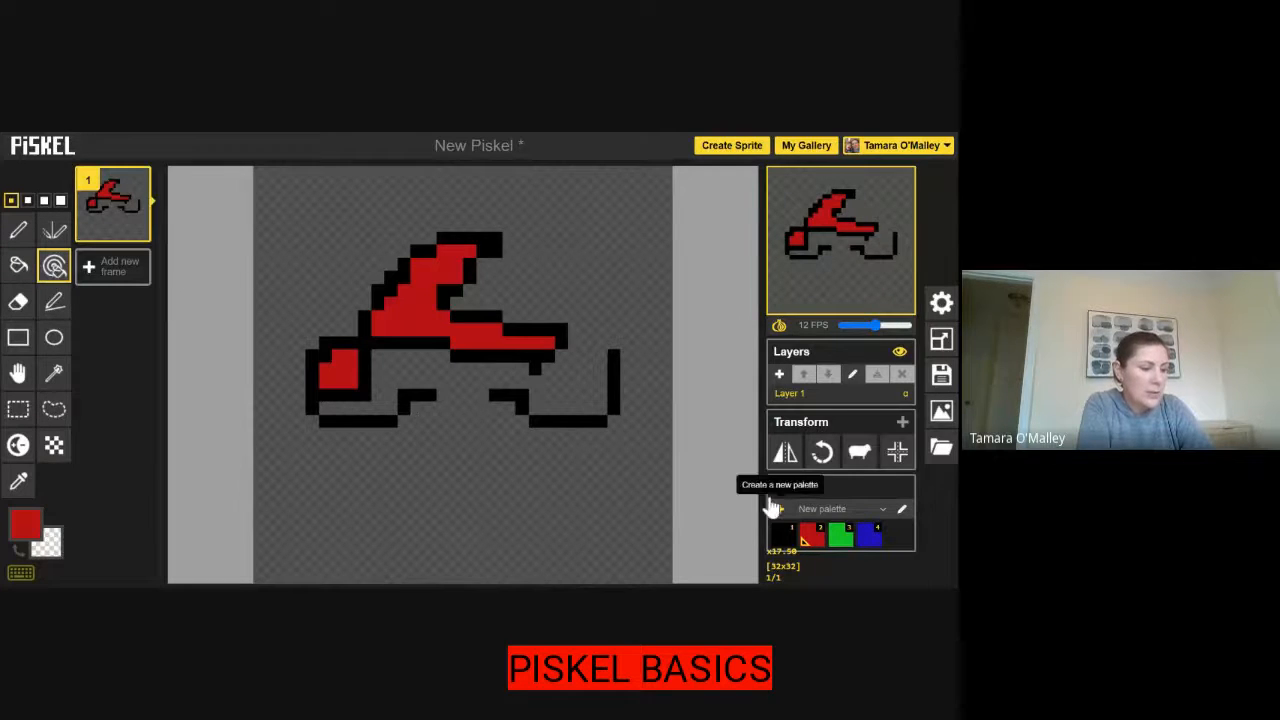
pyautogui.click(839, 545)
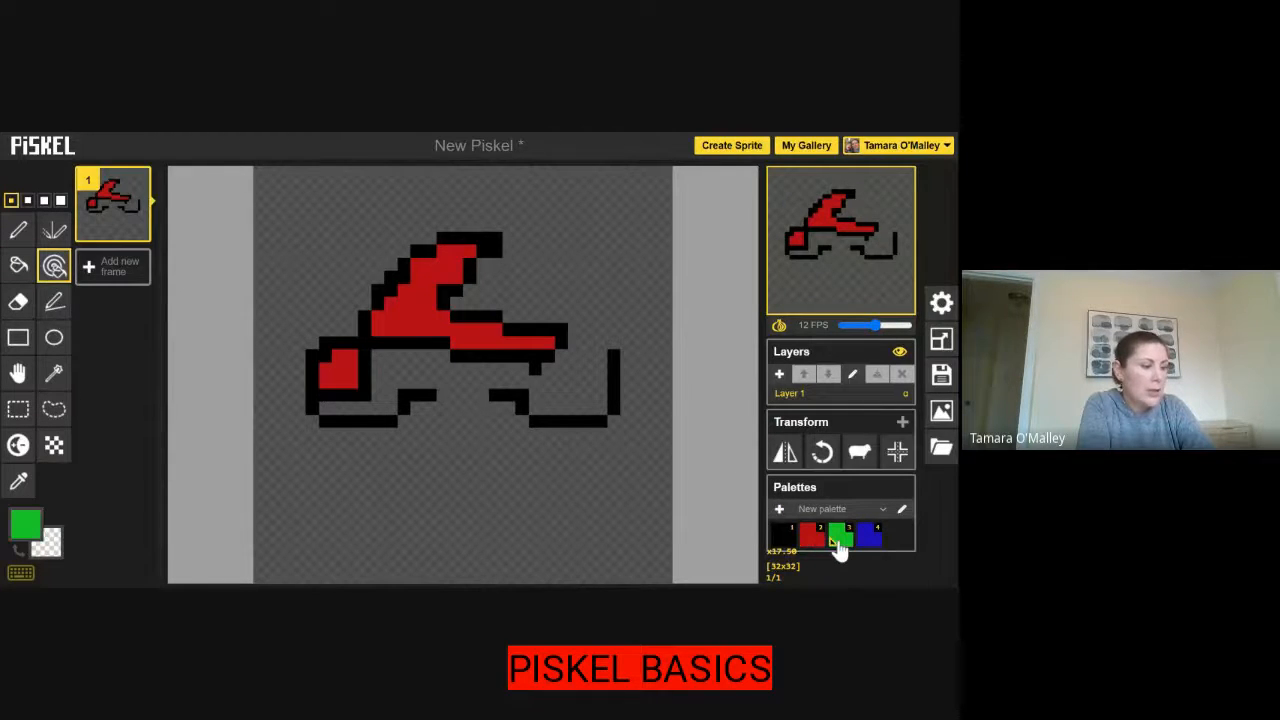
pyautogui.click(406, 301)
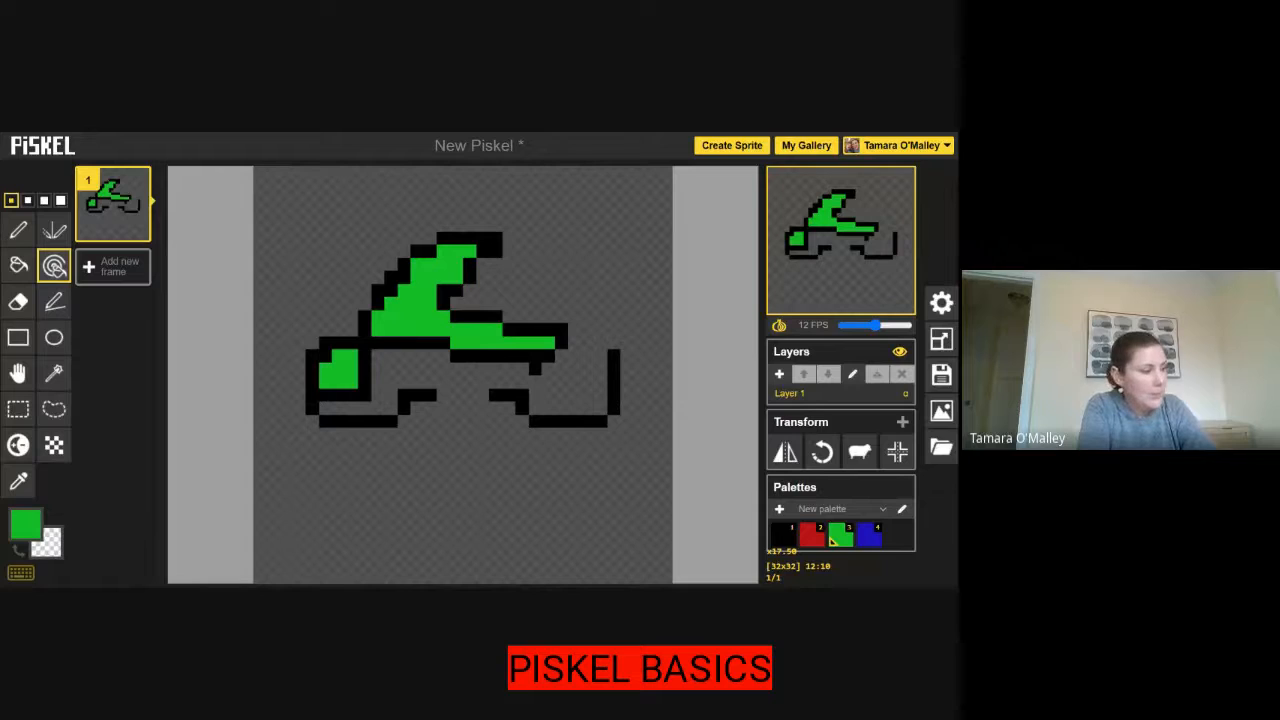
# - Erase the black pixels at the inner end of the lower left line
pyautogui.click(17, 303)
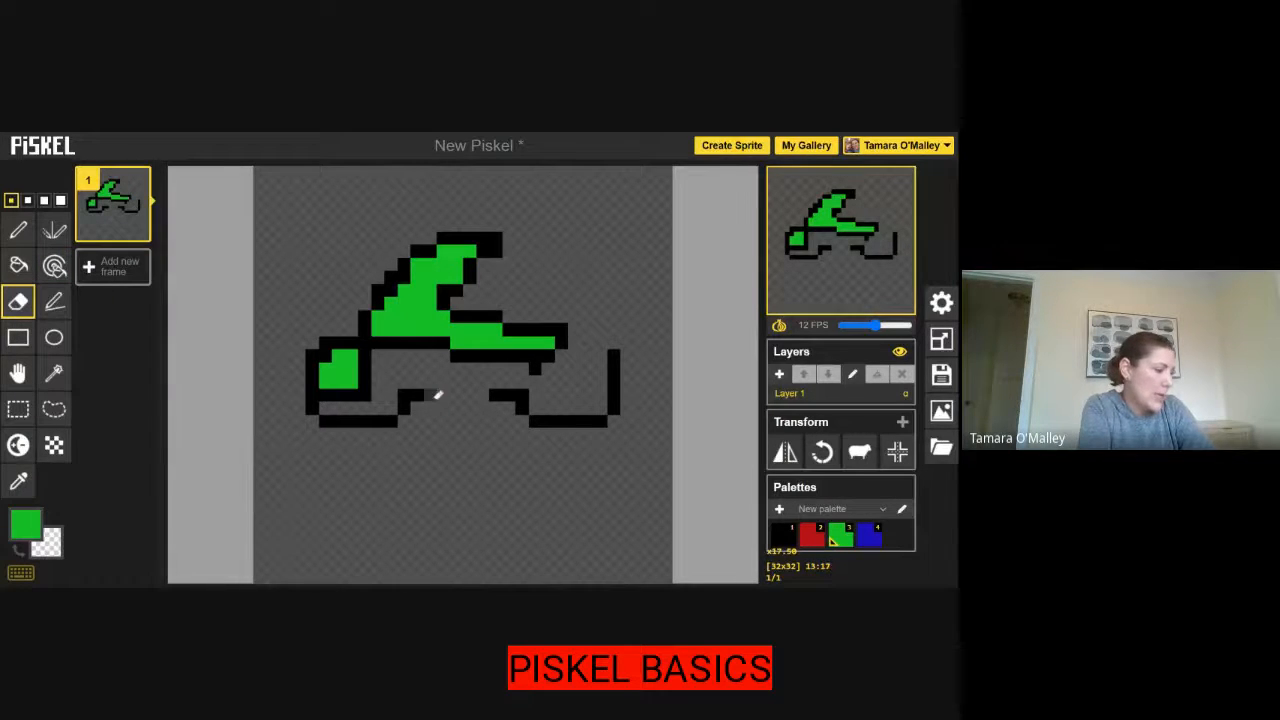
pyautogui.click(431, 395)
pyautogui.moveTo(436, 395)
pyautogui.mouseDown()
pyautogui.moveTo(408, 400)
pyautogui.moveTo(414, 389)
pyautogui.moveTo(408, 405)
pyautogui.mouseUp()
# - Draw a straight vertical green line along the canvas's left side with the Stroke tool
pyautogui.click(53, 308)
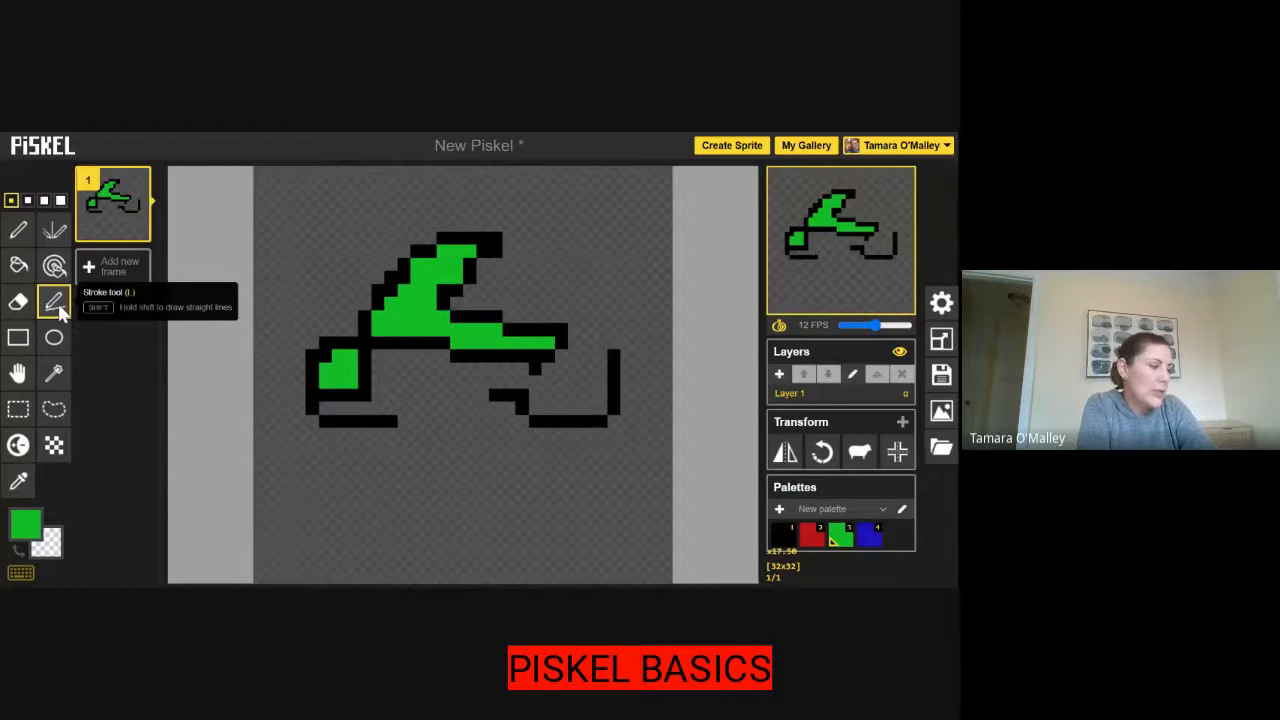
pyautogui.click(55, 303)
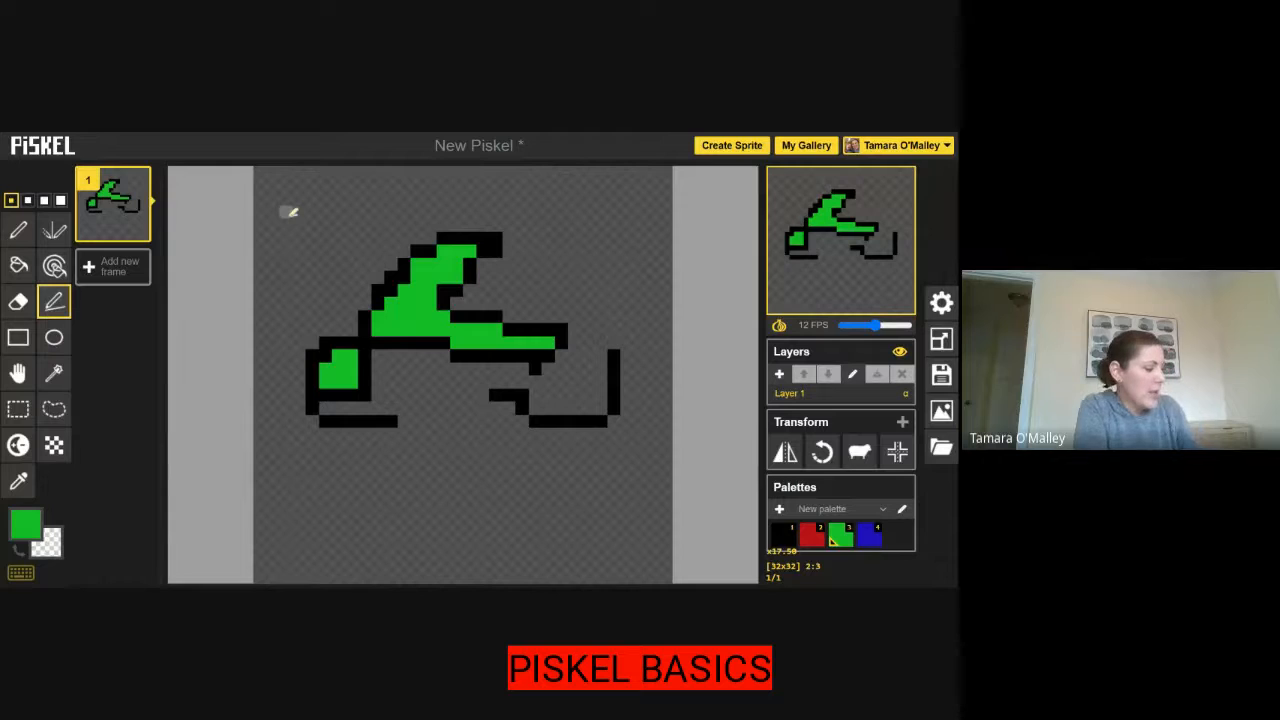
pyautogui.moveTo(286, 213)
pyautogui.mouseDown()
pyautogui.moveTo(412, 357)
pyautogui.moveTo(569, 471)
pyautogui.moveTo(311, 457)
pyautogui.moveTo(282, 474)
pyautogui.moveTo(297, 480)
pyautogui.mouseUp()
pyautogui.moveTo(322, 483)
pyautogui.mouseDown()
pyautogui.moveTo(341, 481)
pyautogui.moveTo(289, 491)
pyautogui.mouseUp()
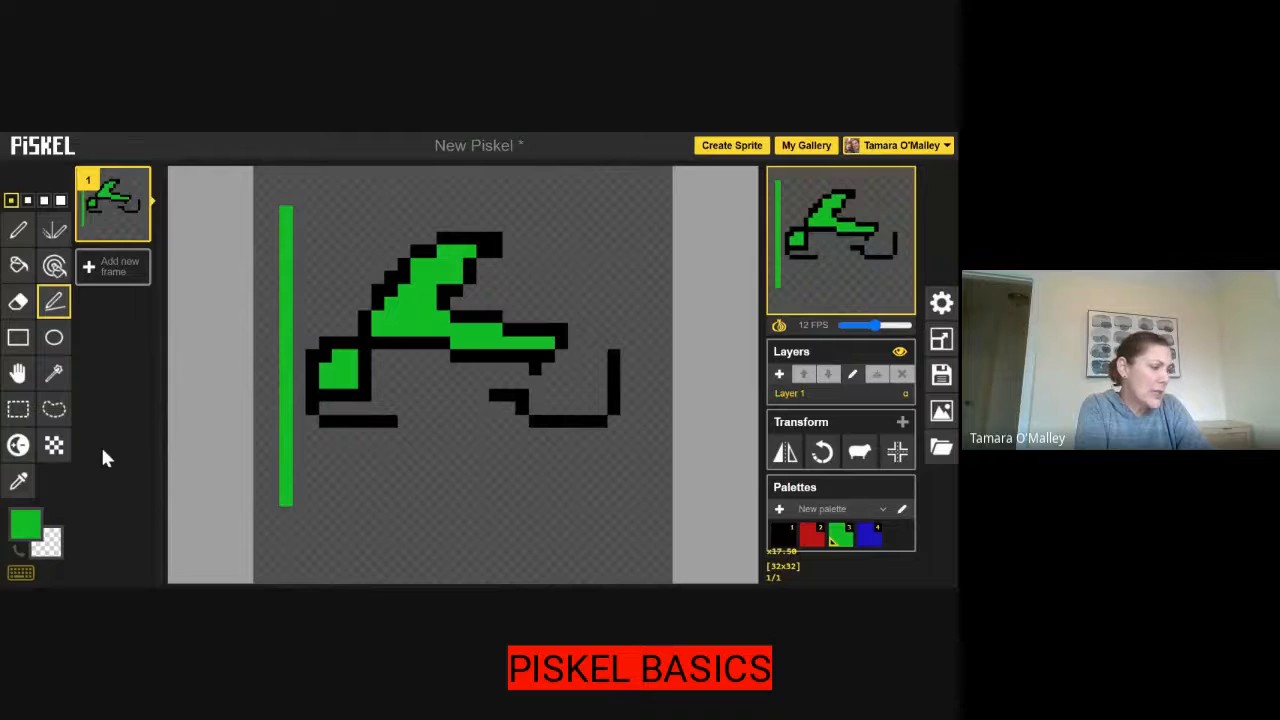
# - Move the whole drawing one pixel right and two pixels down, and activate the Shape selection tool
pyautogui.click(18, 378)
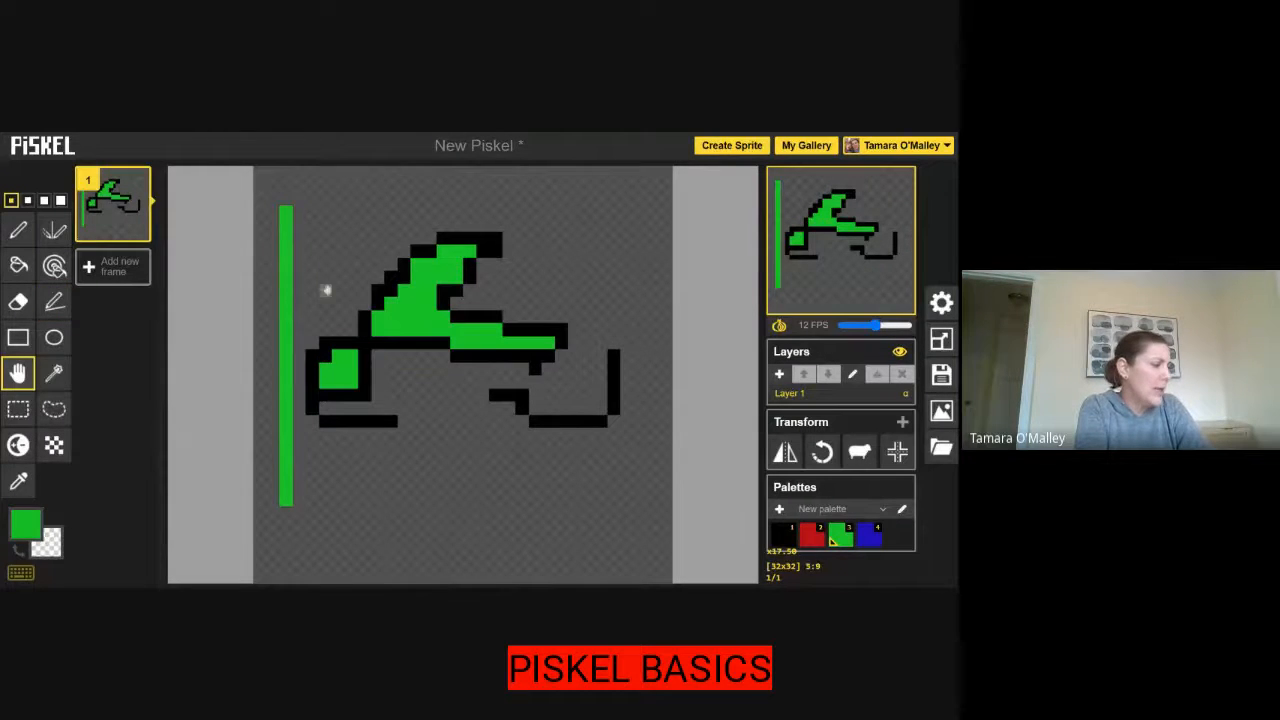
pyautogui.moveTo(427, 241)
pyautogui.mouseDown()
pyautogui.moveTo(519, 254)
pyautogui.moveTo(406, 258)
pyautogui.moveTo(406, 206)
pyautogui.moveTo(439, 298)
pyautogui.moveTo(415, 266)
pyautogui.mouseUp()
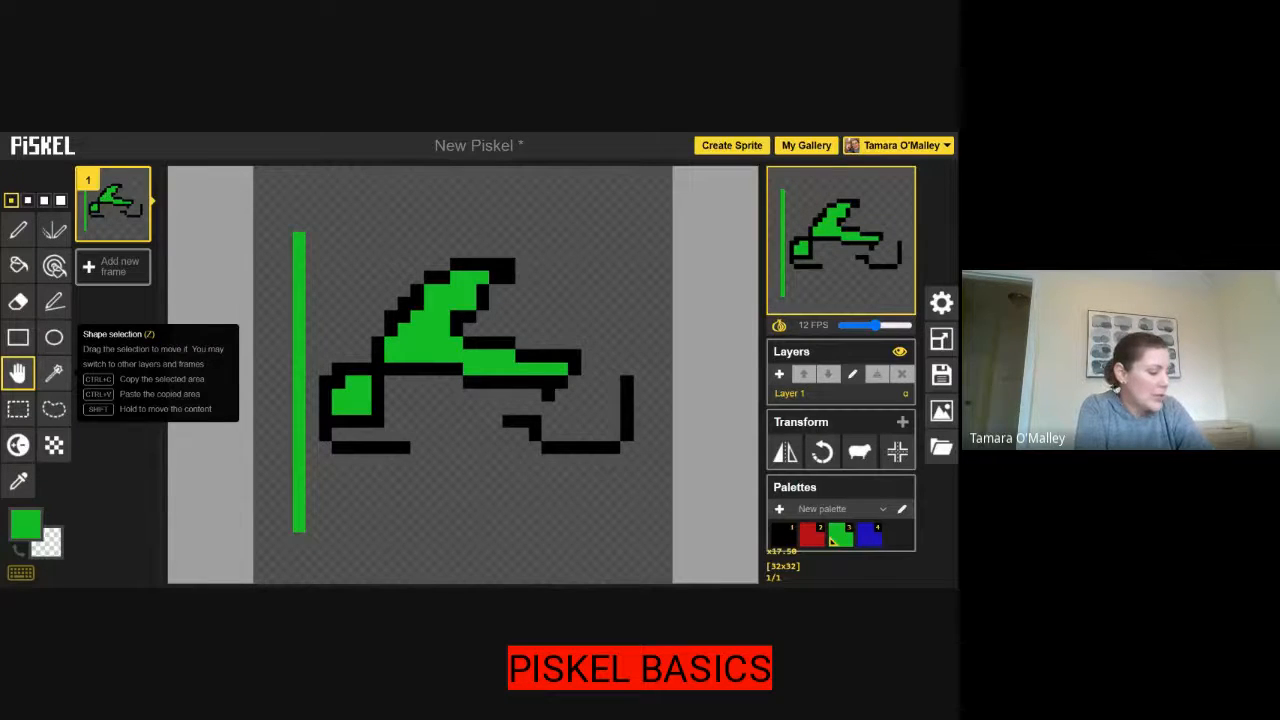
pyautogui.click(56, 374)
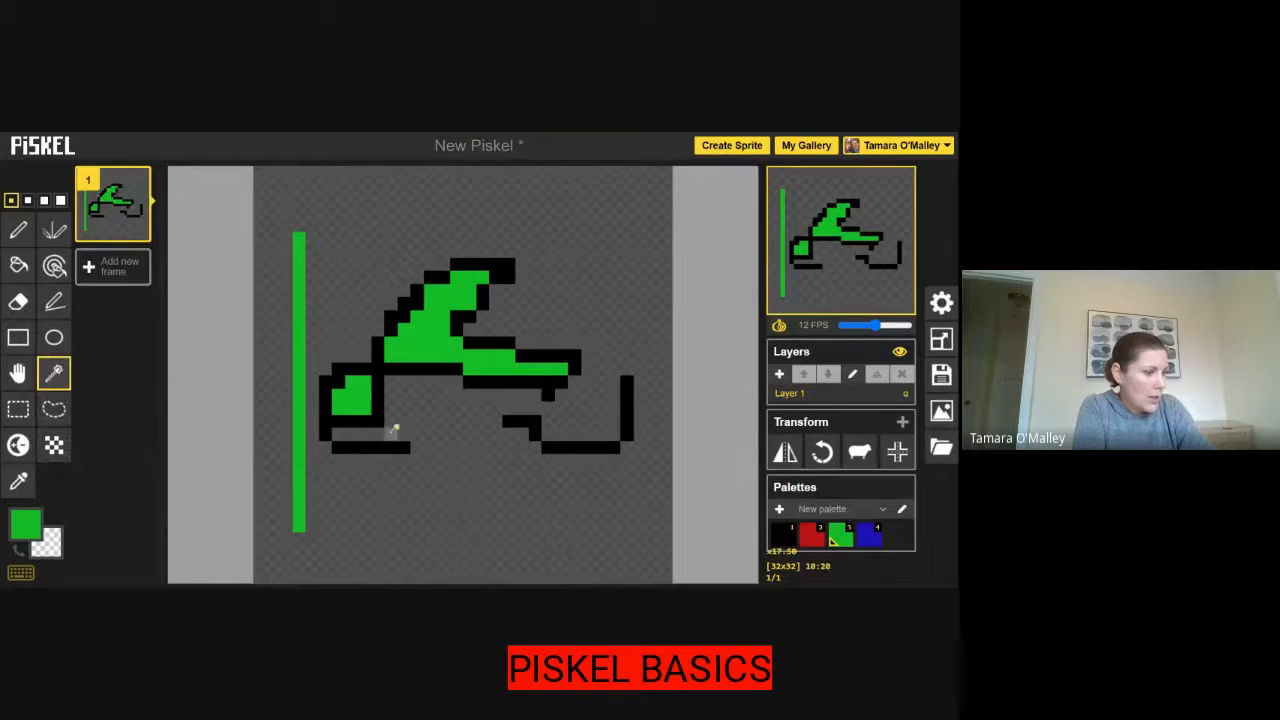
# - Flip the drawing horizontally, rotate it 90° counter-clockwise, and align it to the canvas center
pyautogui.click(788, 458)
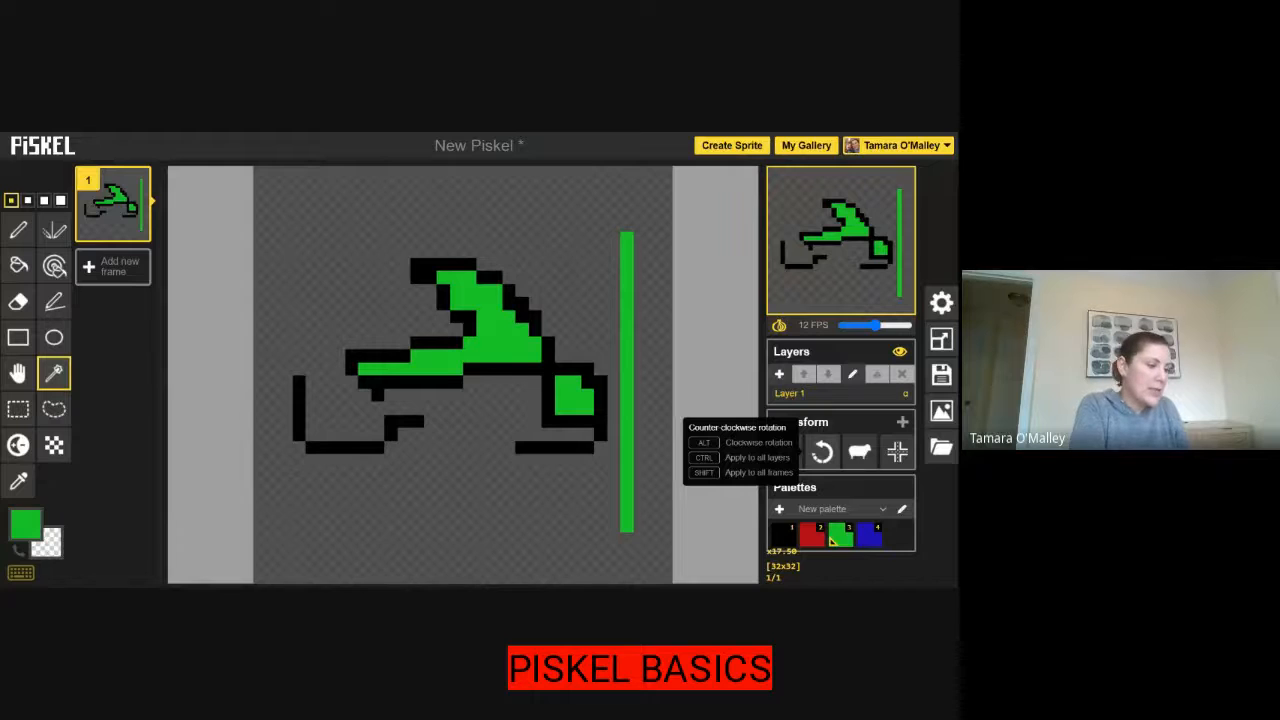
pyautogui.click(823, 453)
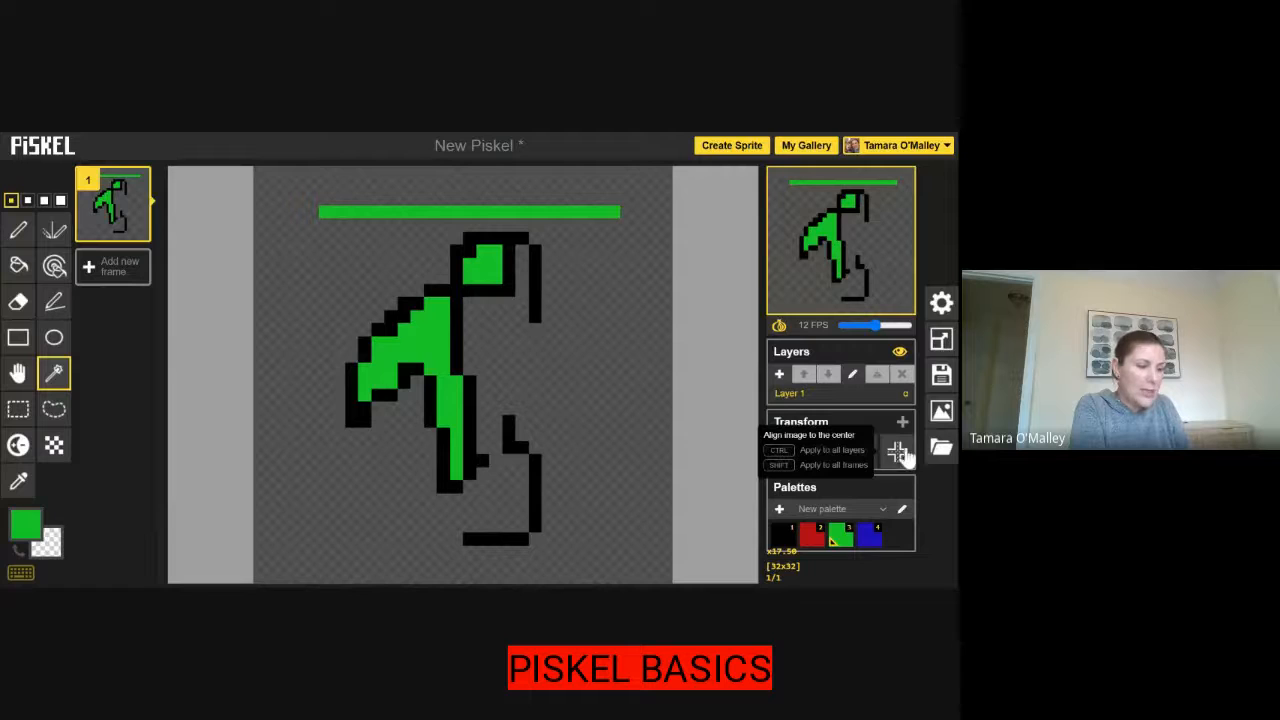
pyautogui.click(898, 453)
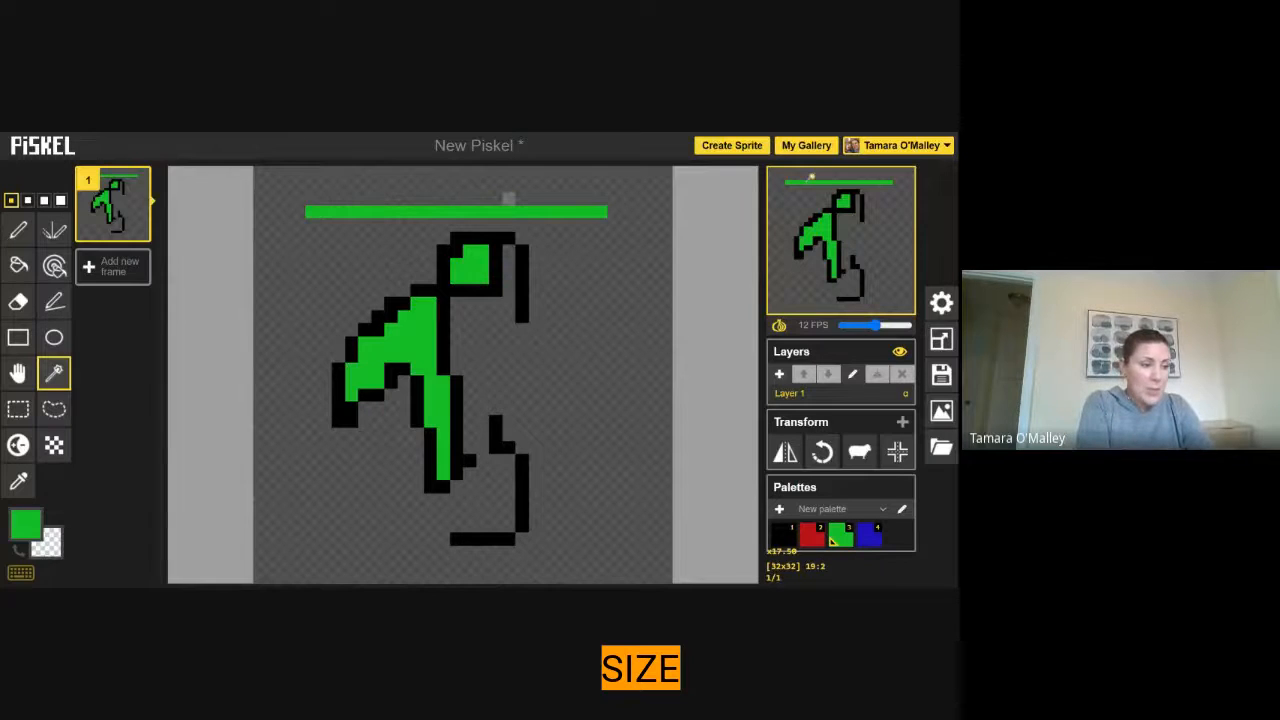
# - Show the animation preview at its original 1x size, and return it to full size
pyautogui.click(848, 183)
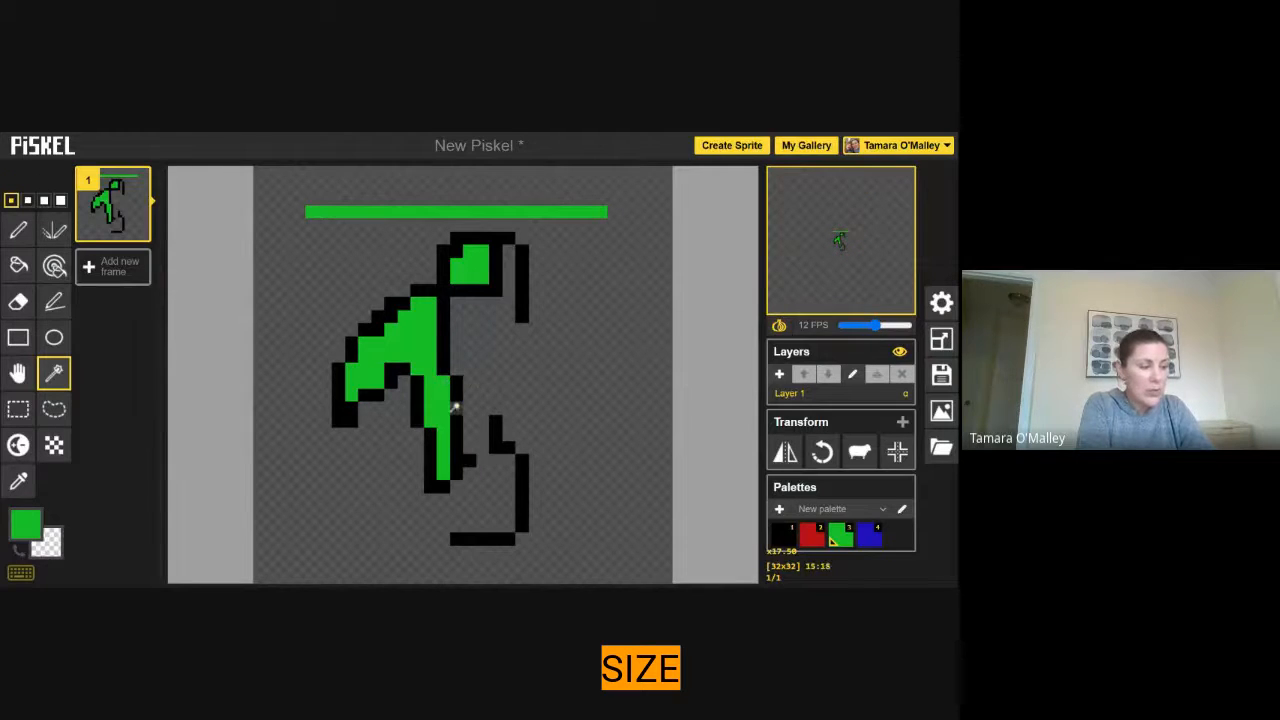
pyautogui.moveTo(848, 250)
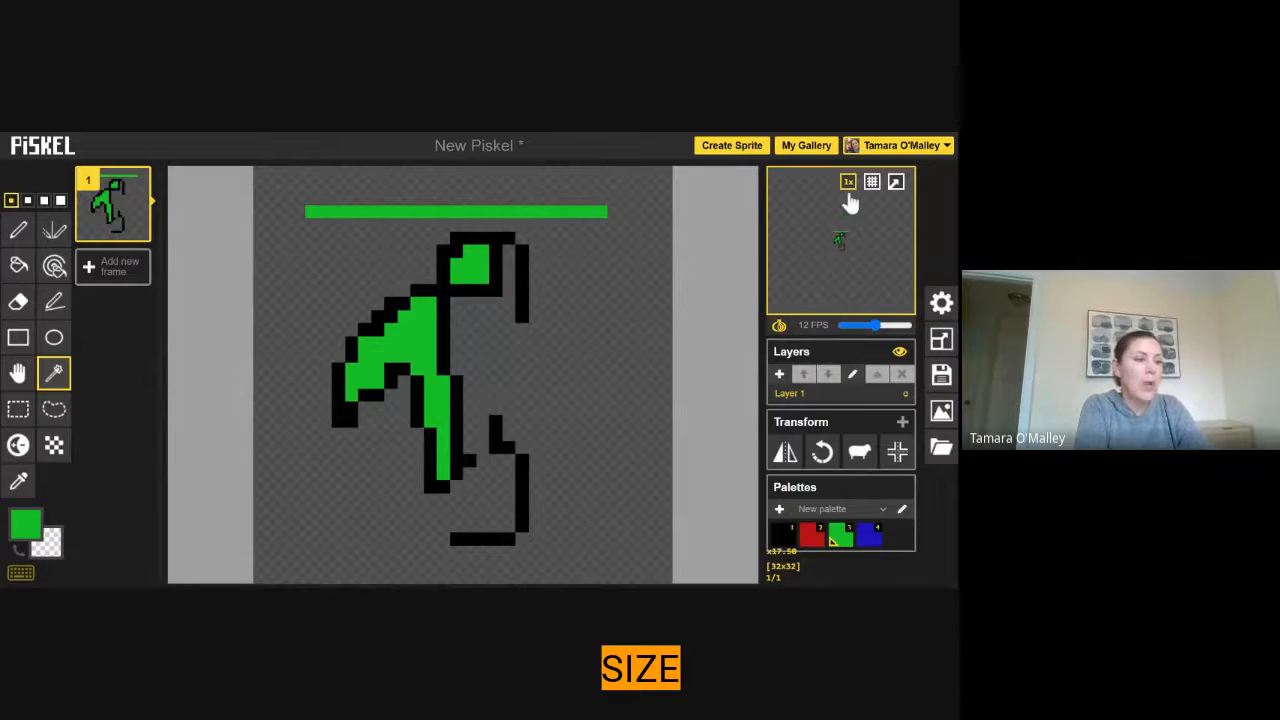
pyautogui.moveTo(848, 191)
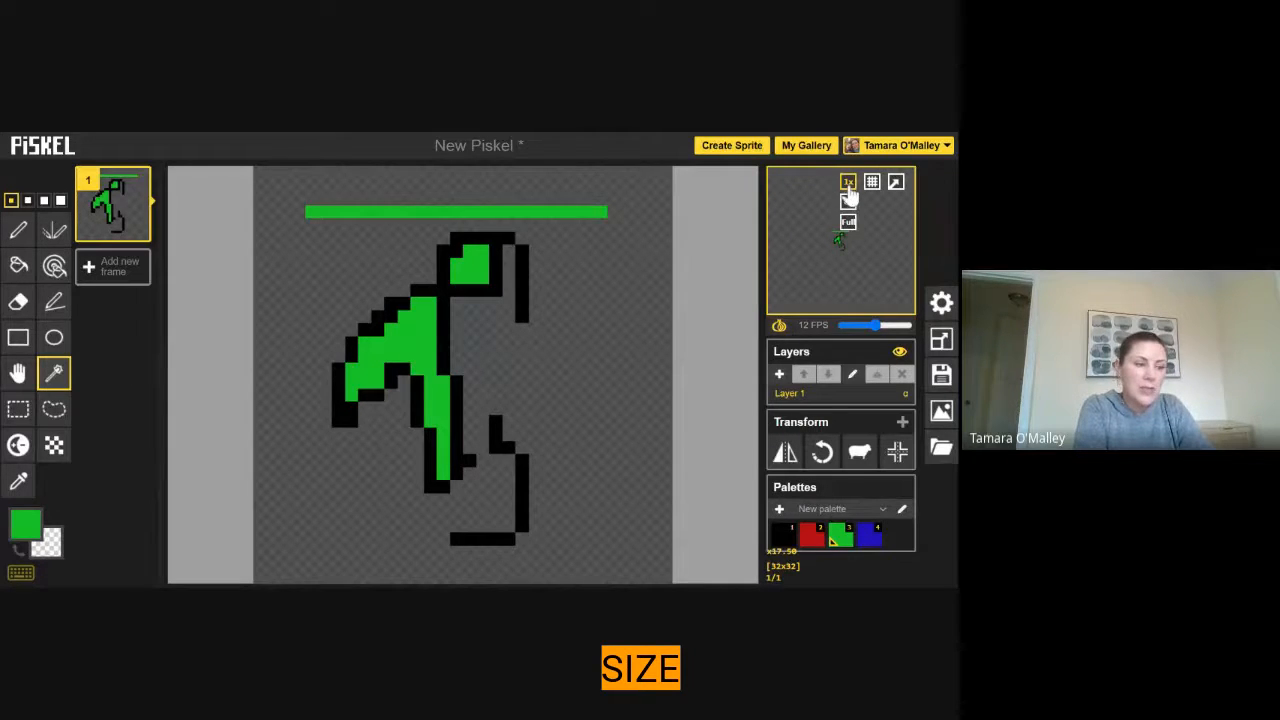
pyautogui.click(850, 223)
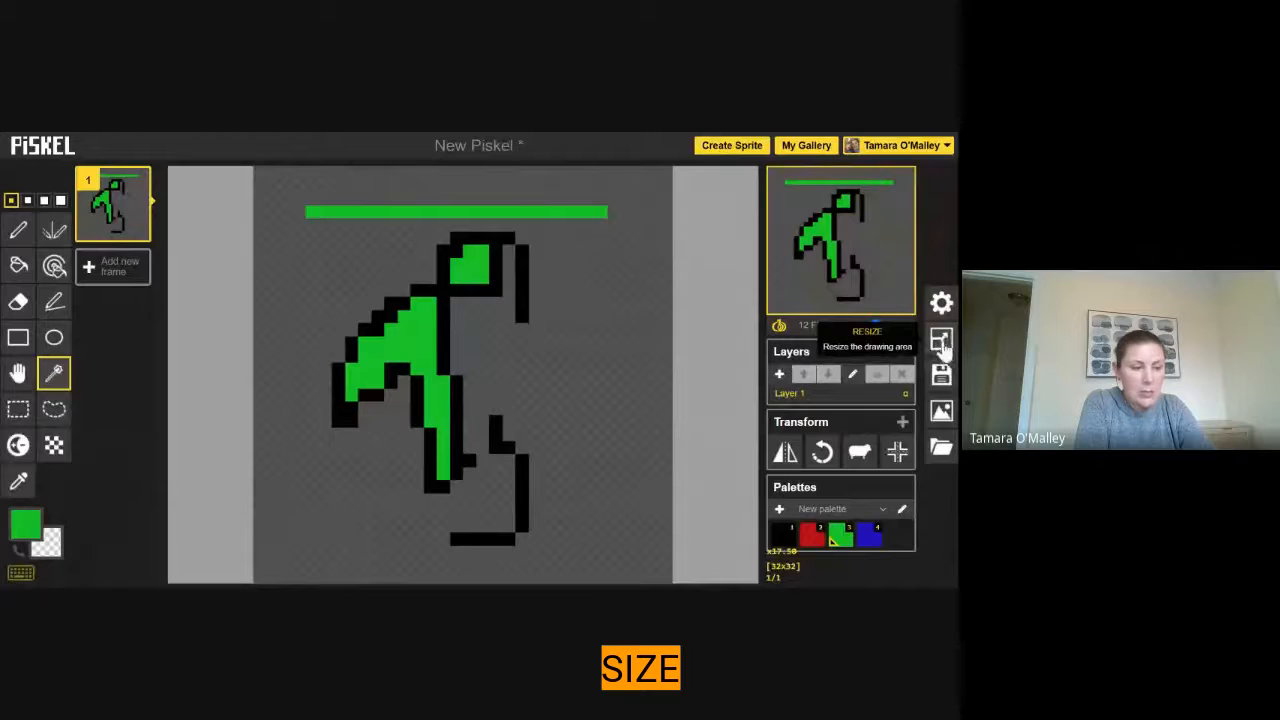
# - Resize the sprite to 128 × 128 px with the aspect ratio maintained and the canvas content resized along with it
pyautogui.click(945, 348)
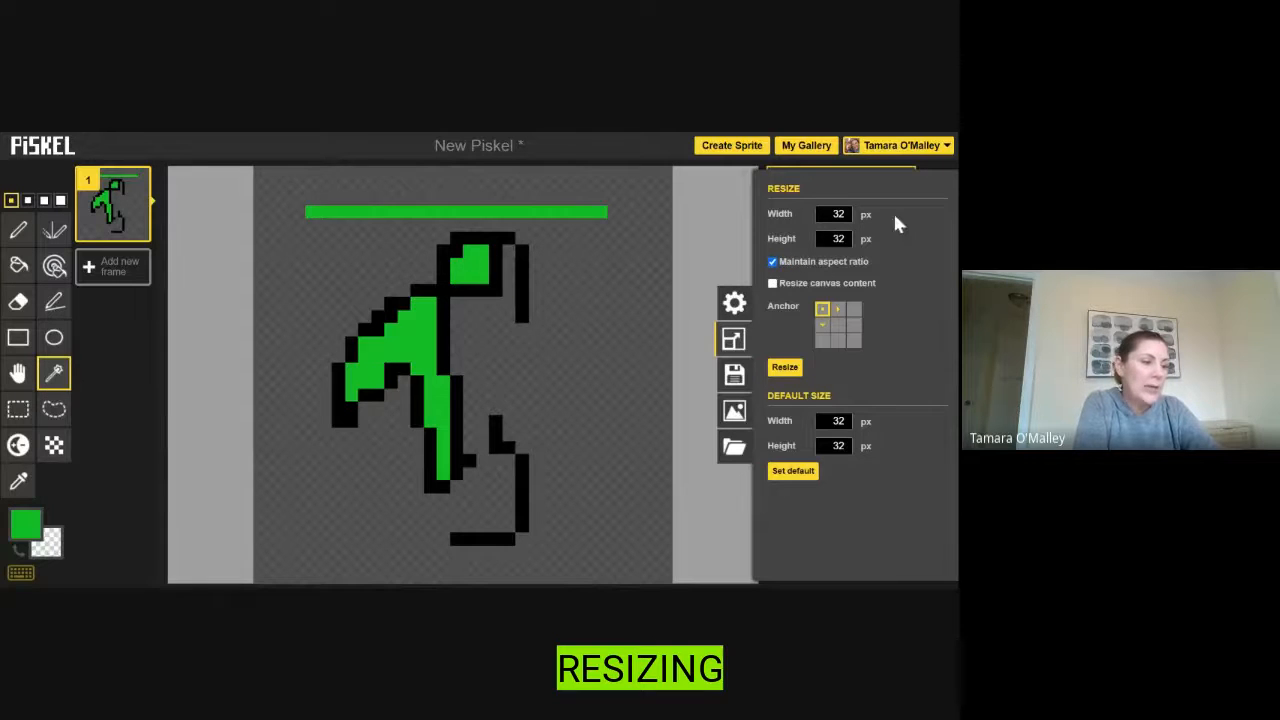
pyautogui.click(772, 283)
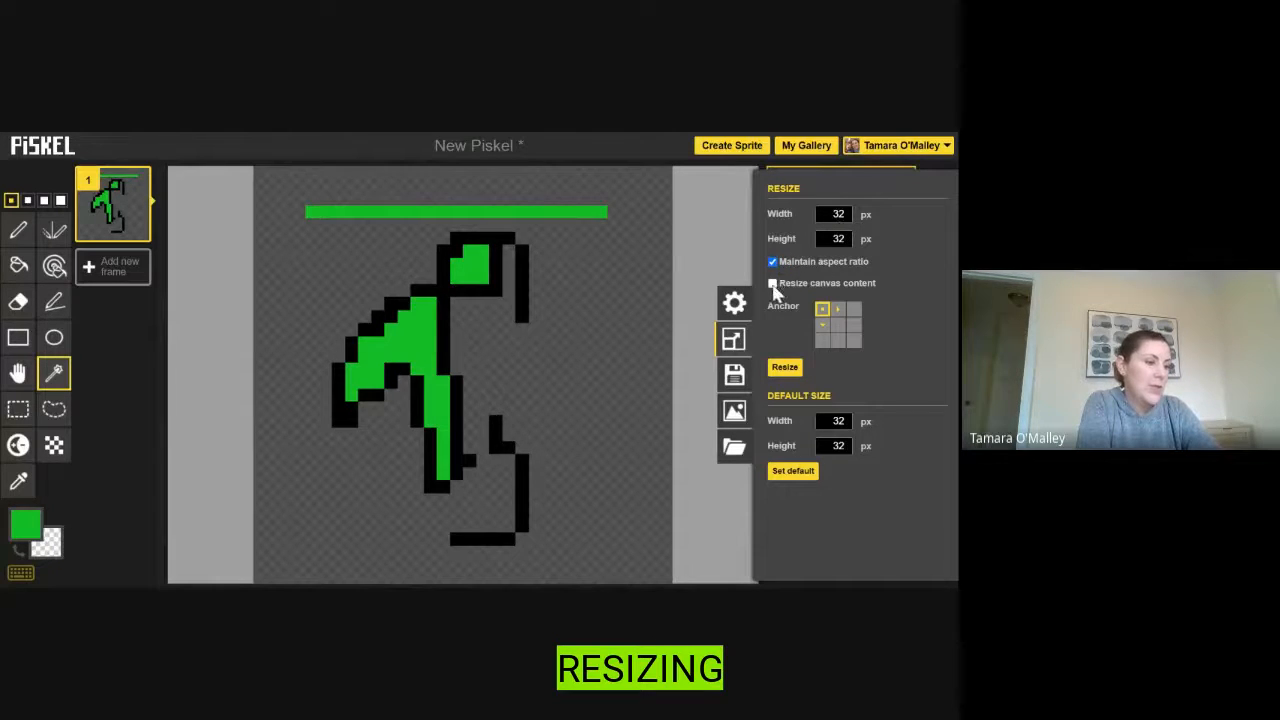
pyautogui.click(839, 214)
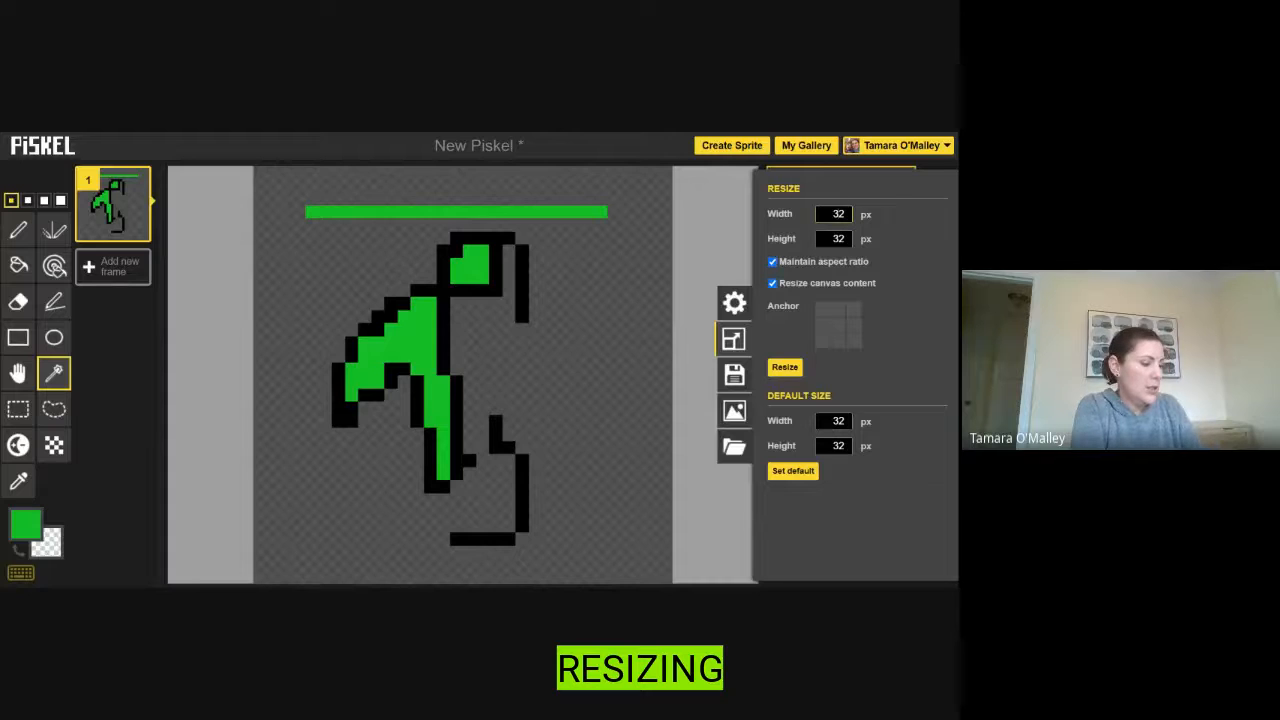
pyautogui.press('BackSpace')
pyautogui.press('BackSpace')
pyautogui.write('128')
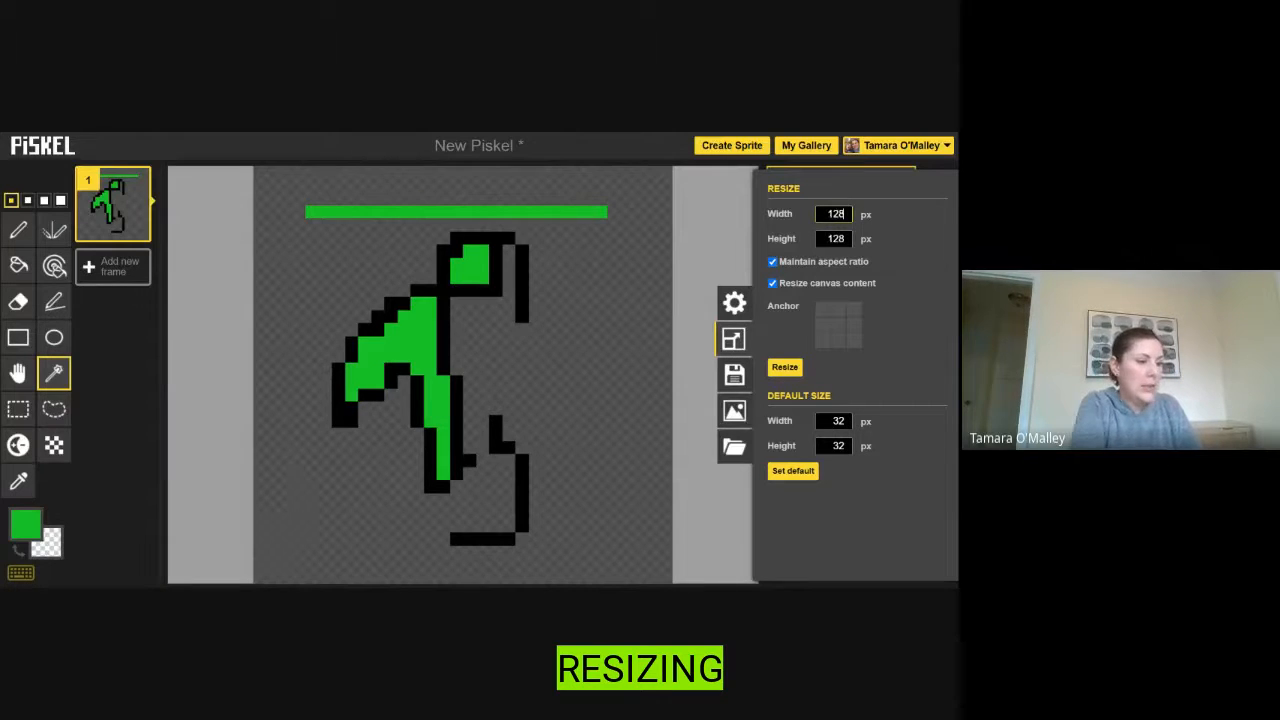
pyautogui.click(785, 367)
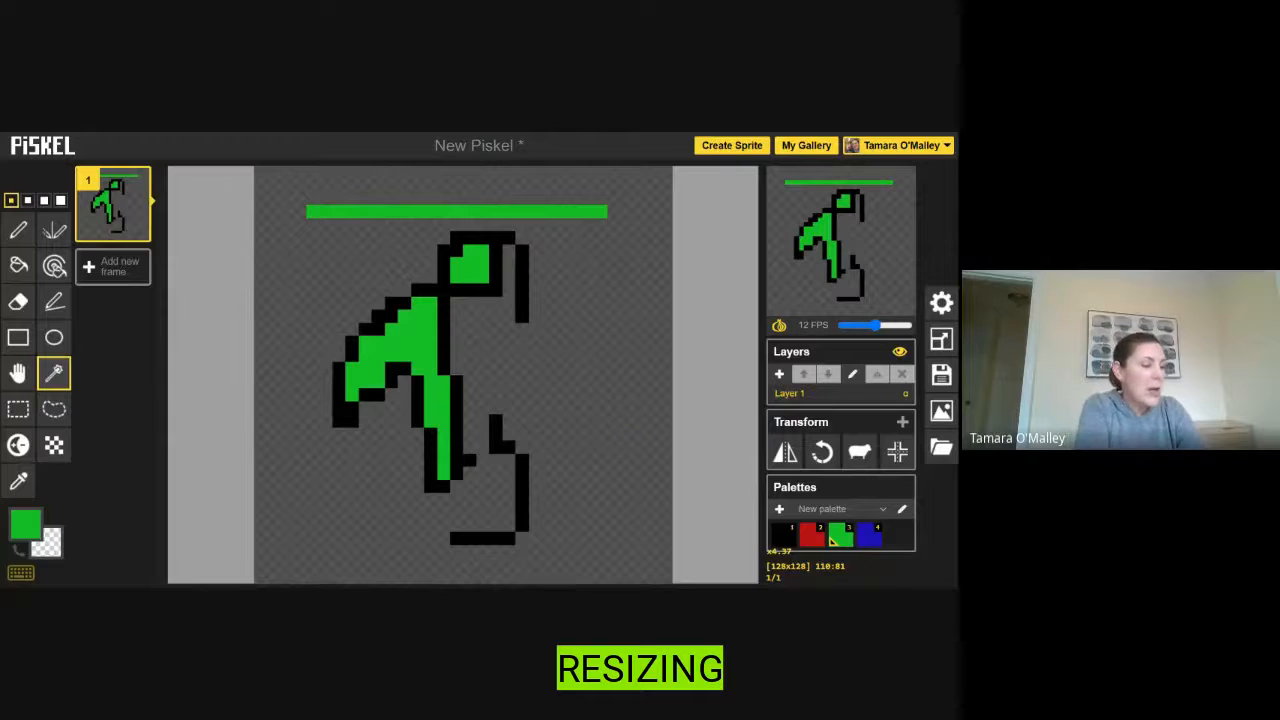
# - Draw a short green freehand line with the Pen tool in the empty area to the right of the figure
pyautogui.click(590, 358)
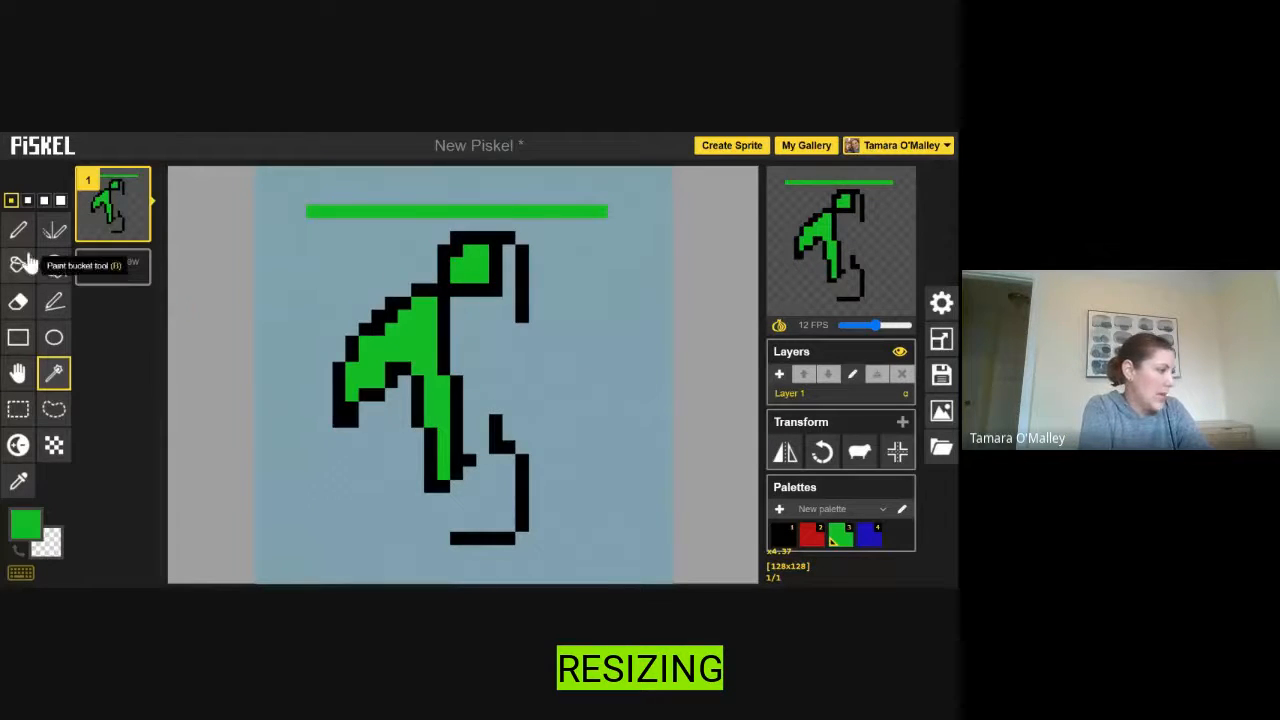
pyautogui.click(18, 229)
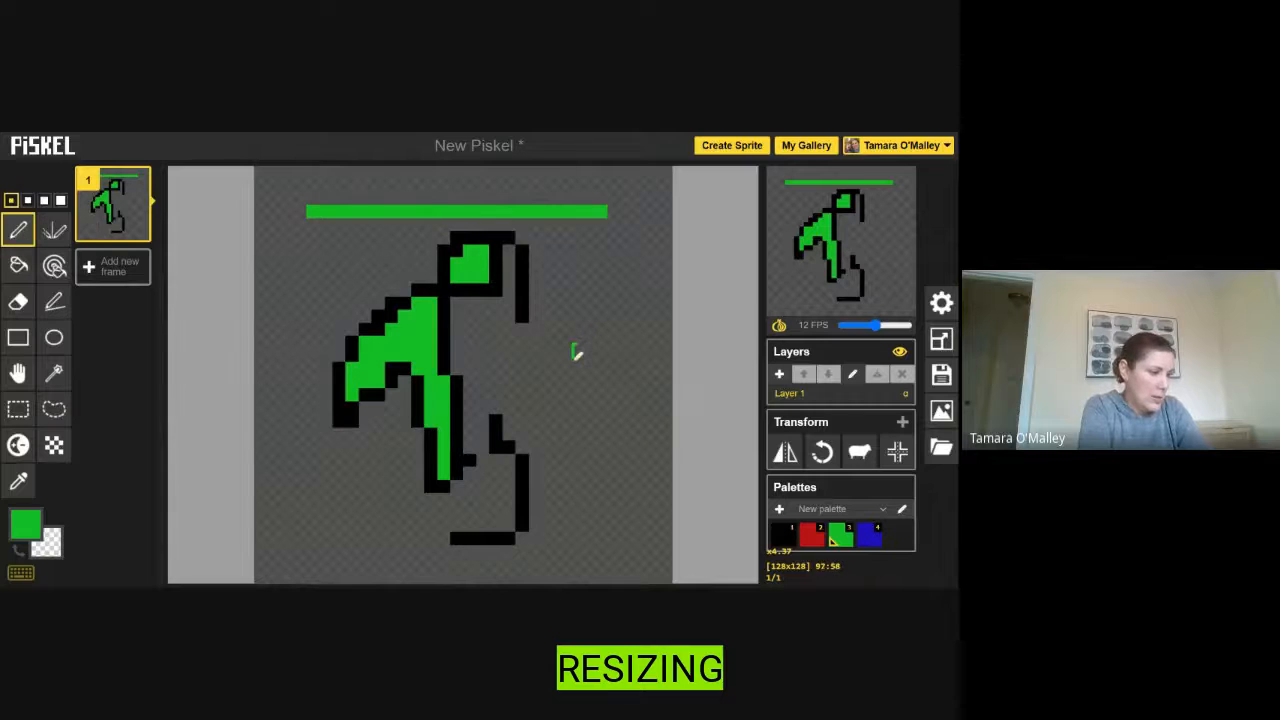
pyautogui.moveTo(574, 353)
pyautogui.mouseDown()
pyautogui.moveTo(575, 413)
pyautogui.moveTo(549, 351)
pyautogui.mouseUp()
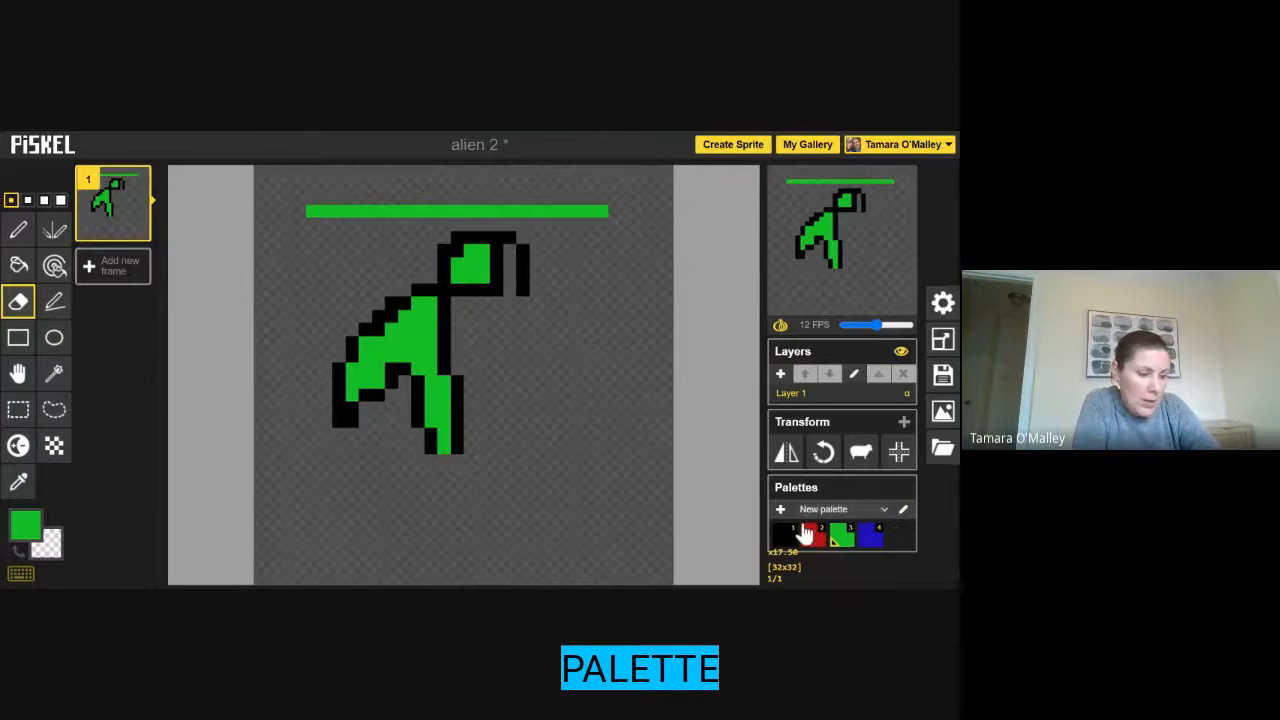
# - Open the current palette for editing and add a turquoise color, #35D2CE
pyautogui.click(904, 512)
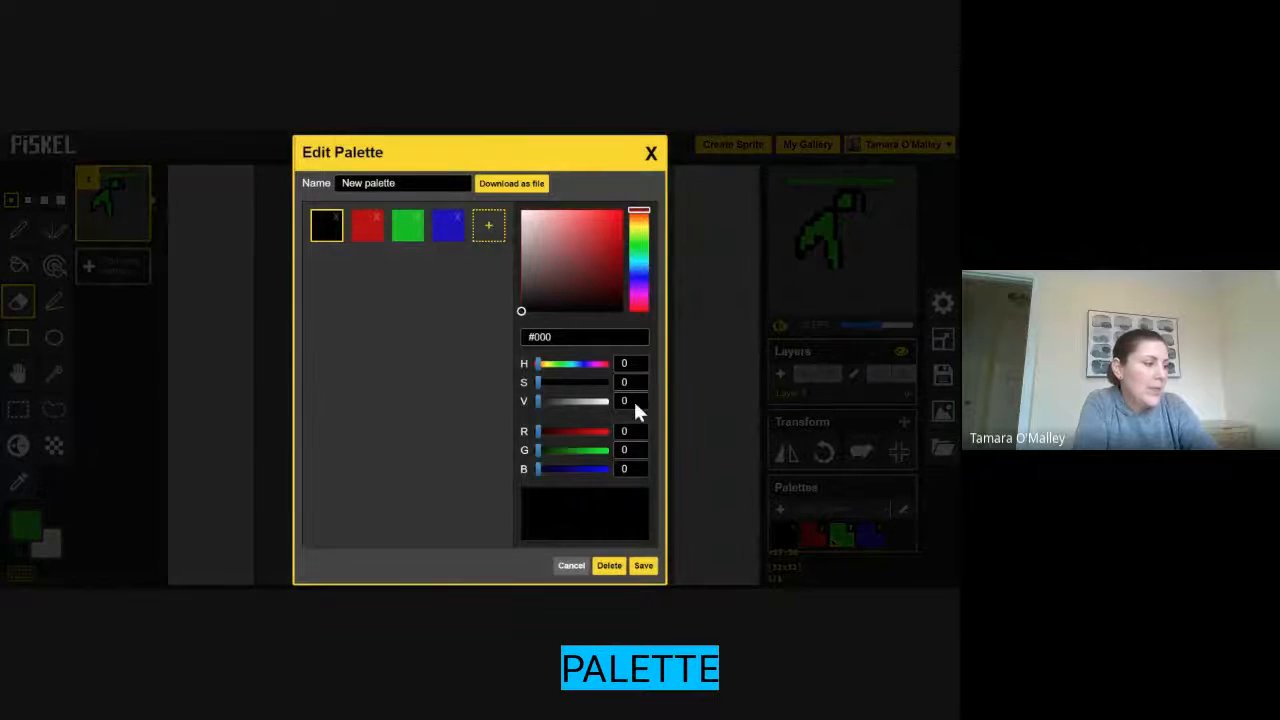
pyautogui.click(489, 227)
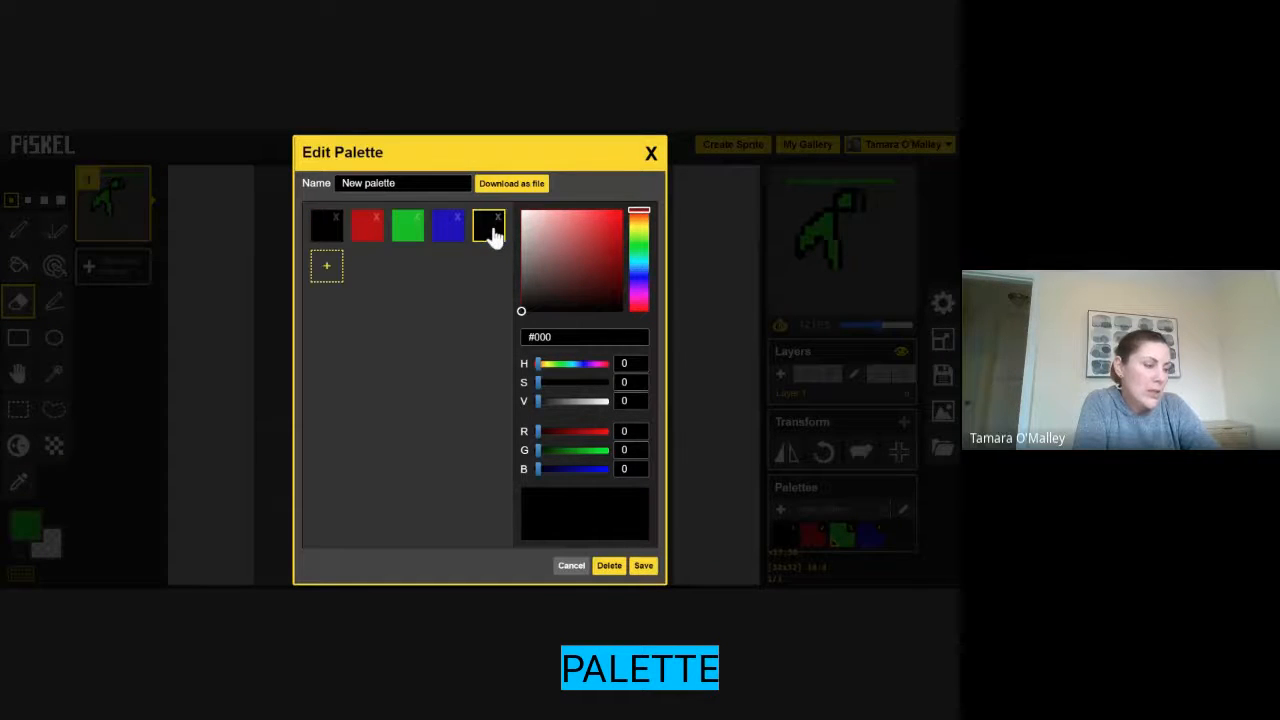
pyautogui.click(597, 229)
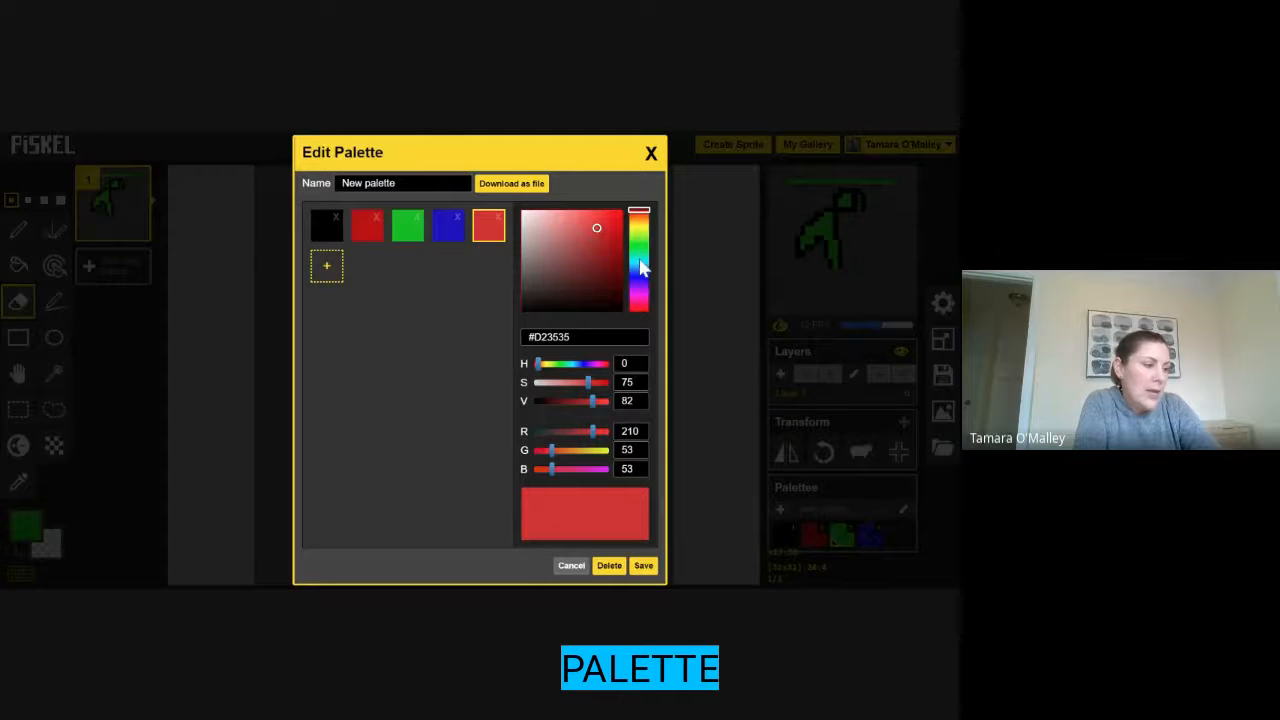
pyautogui.click(638, 262)
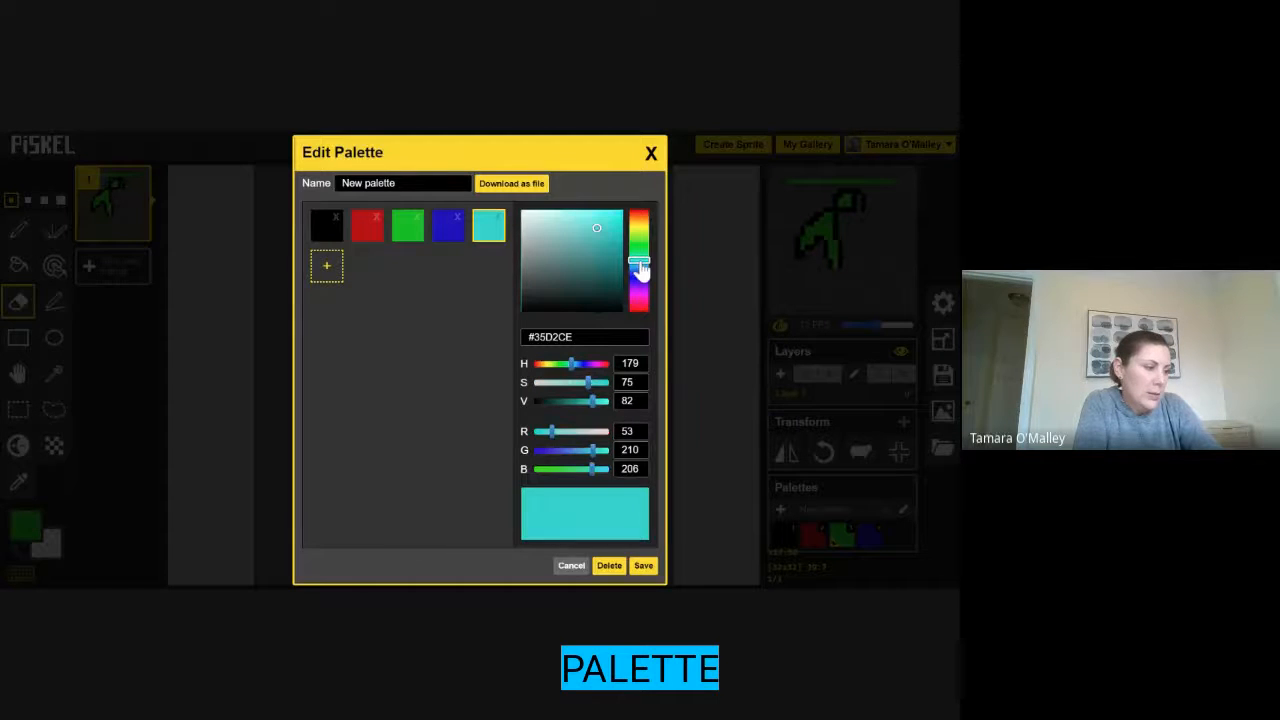
# - Add a bright yellow color, #F9E014, to the palette and save the palette
pyautogui.click(328, 268)
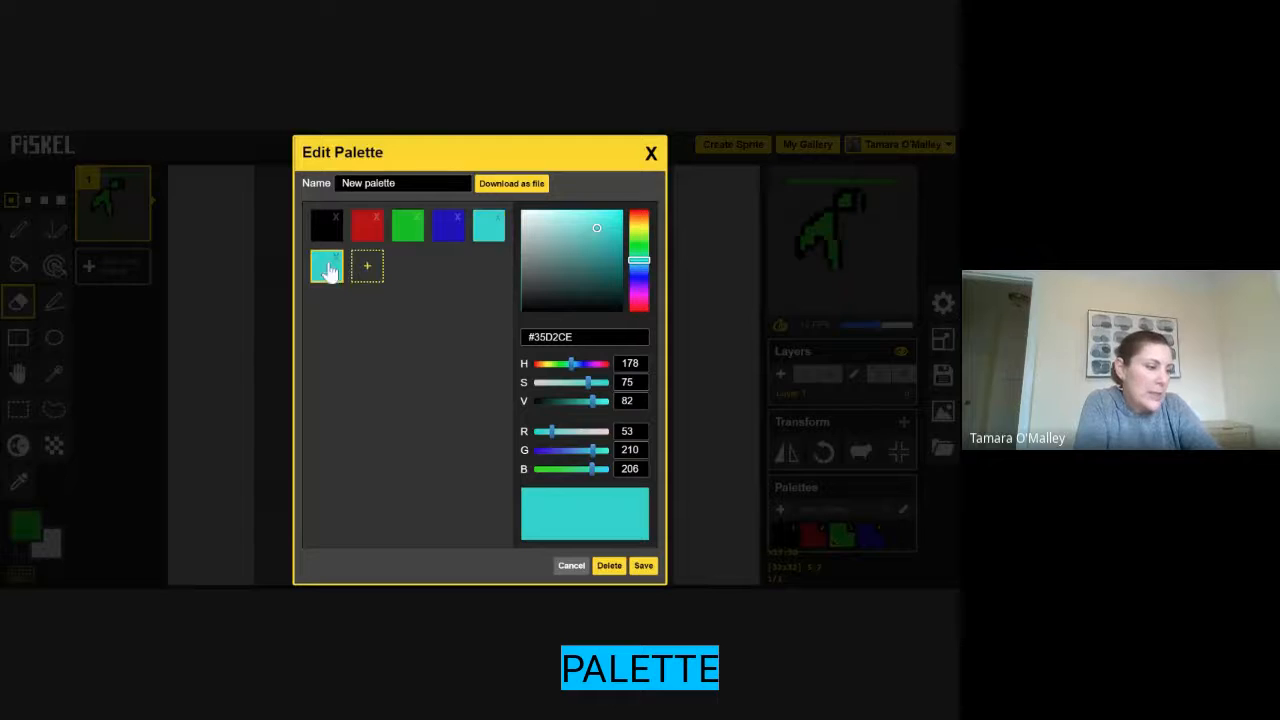
pyautogui.click(638, 228)
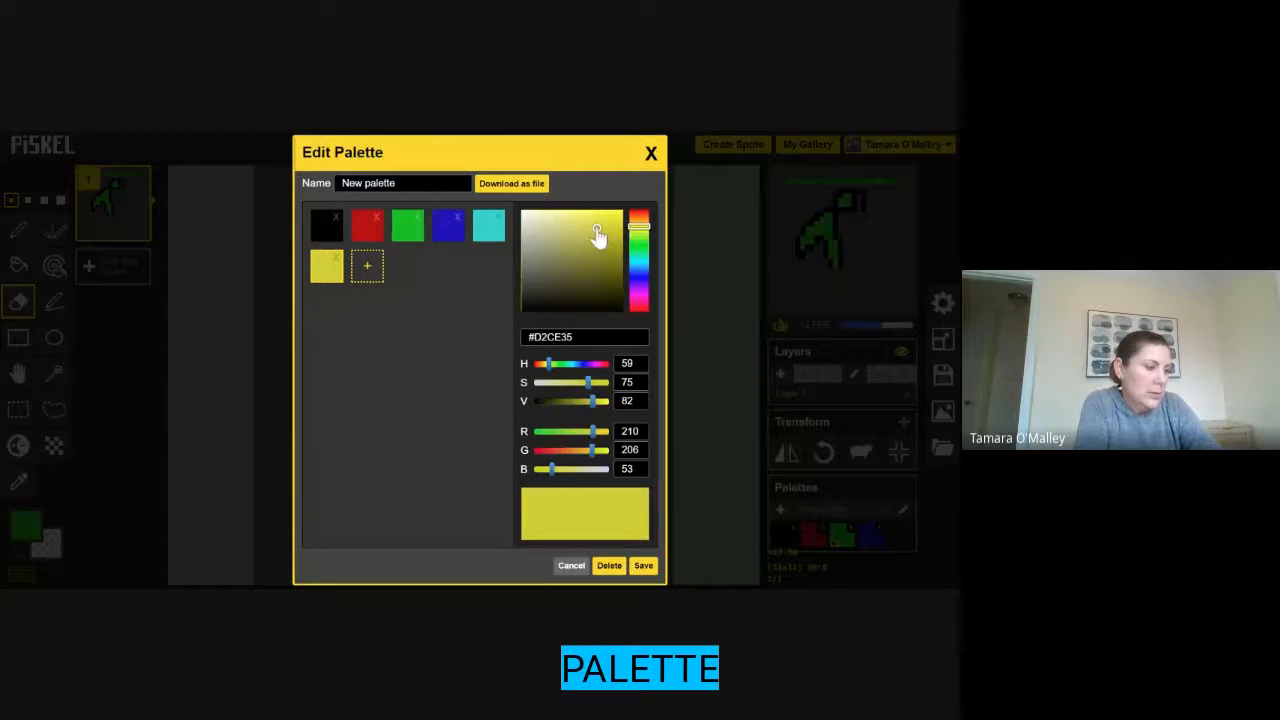
pyautogui.moveTo(600, 237); pyautogui.dragTo(645, 228)
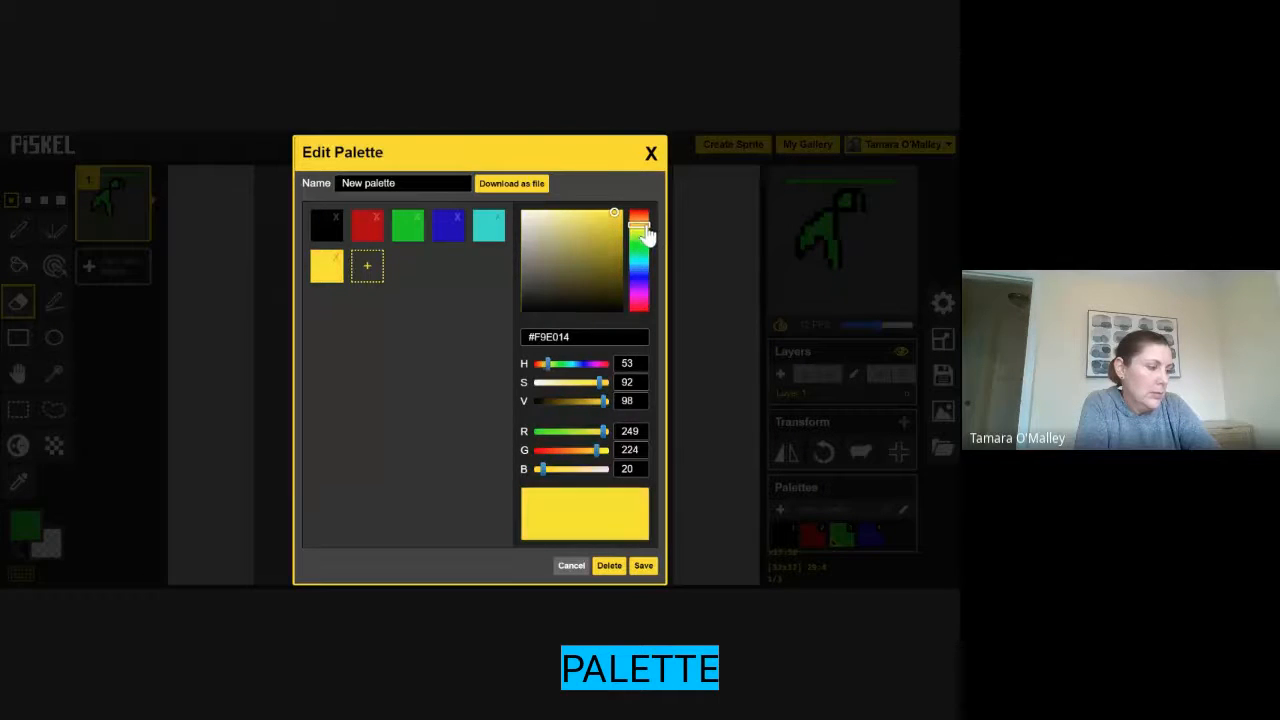
pyautogui.click(643, 565)
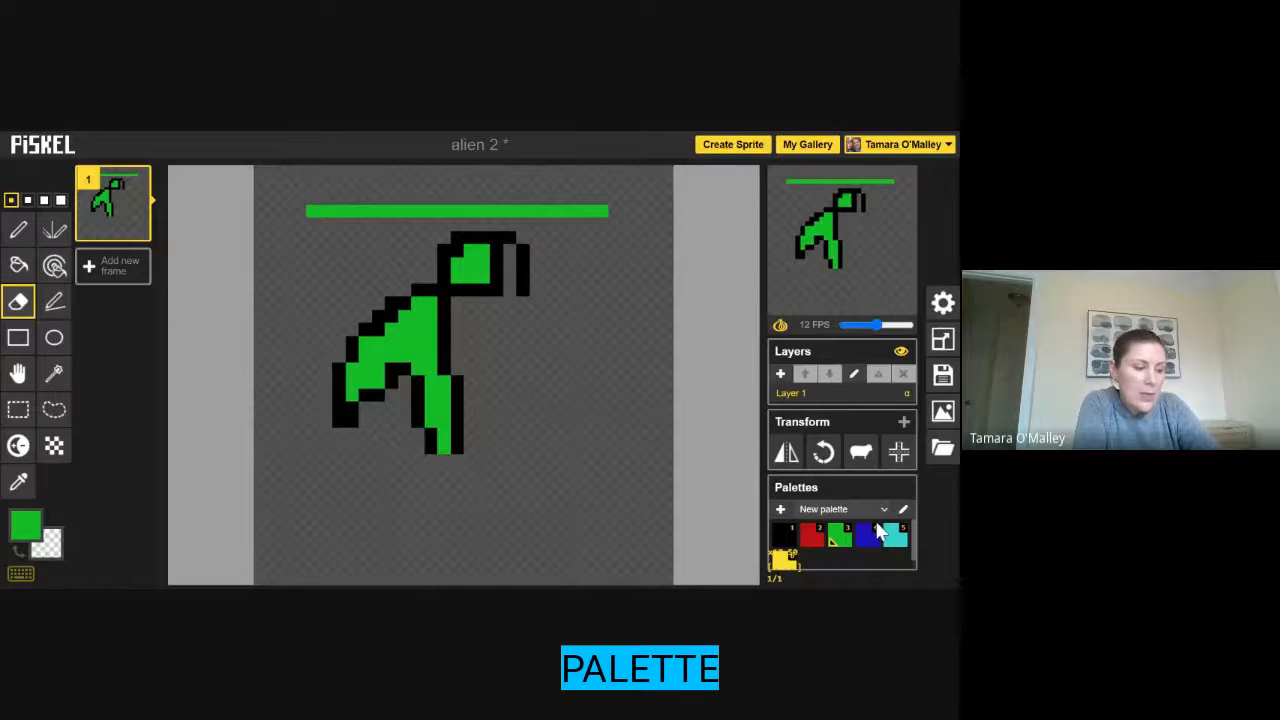
# - Close the lower end of the figure's body with black pixels using the Pen tool
pyautogui.press('1')
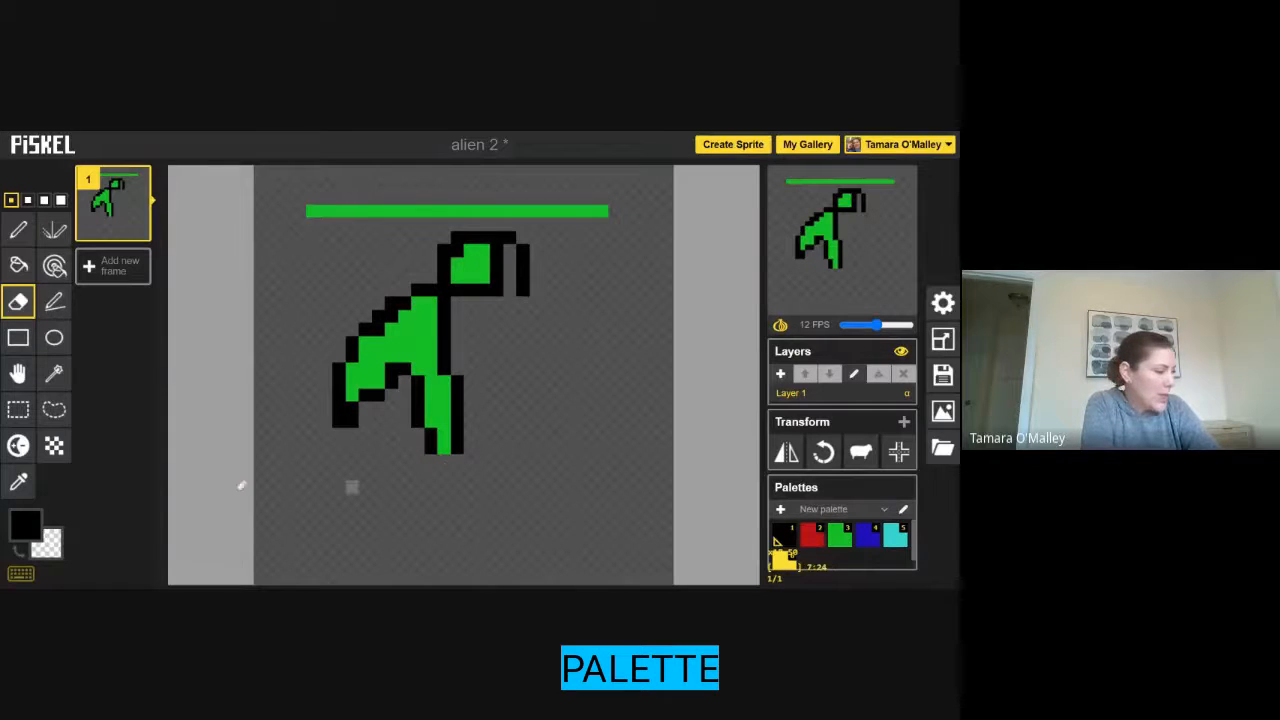
pyautogui.click(18, 229)
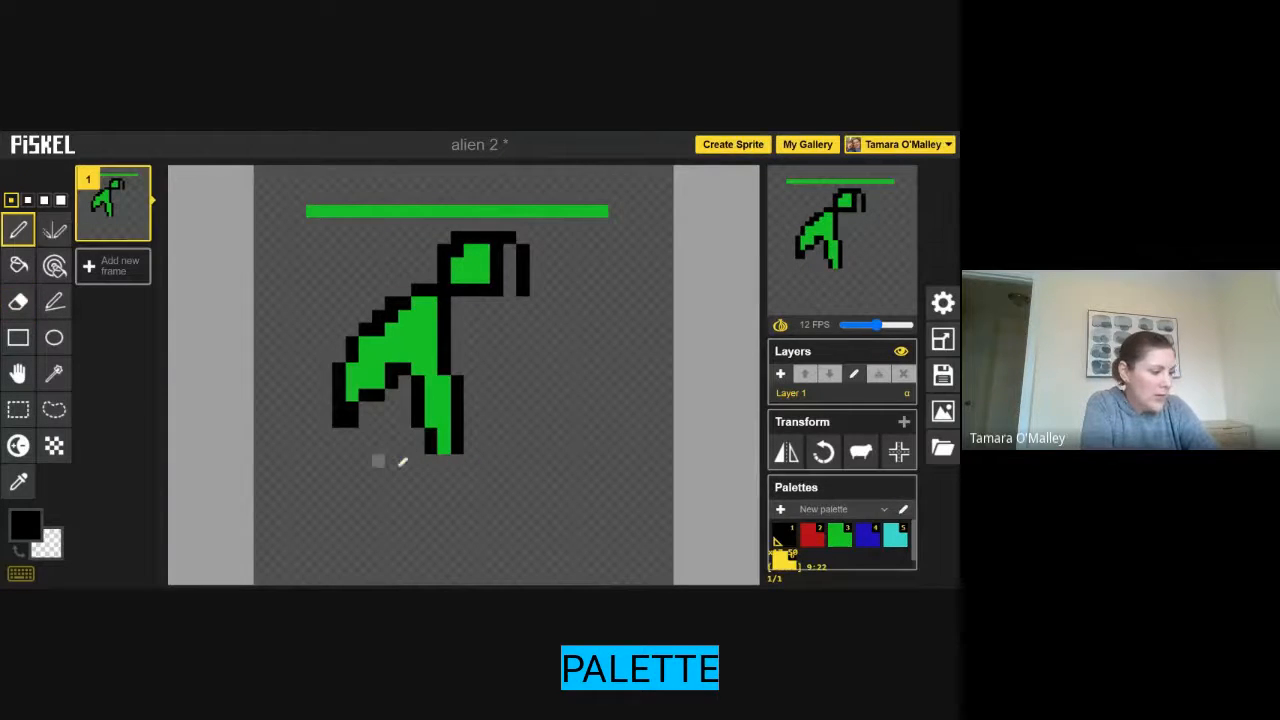
pyautogui.click(430, 460)
pyautogui.click(446, 460)
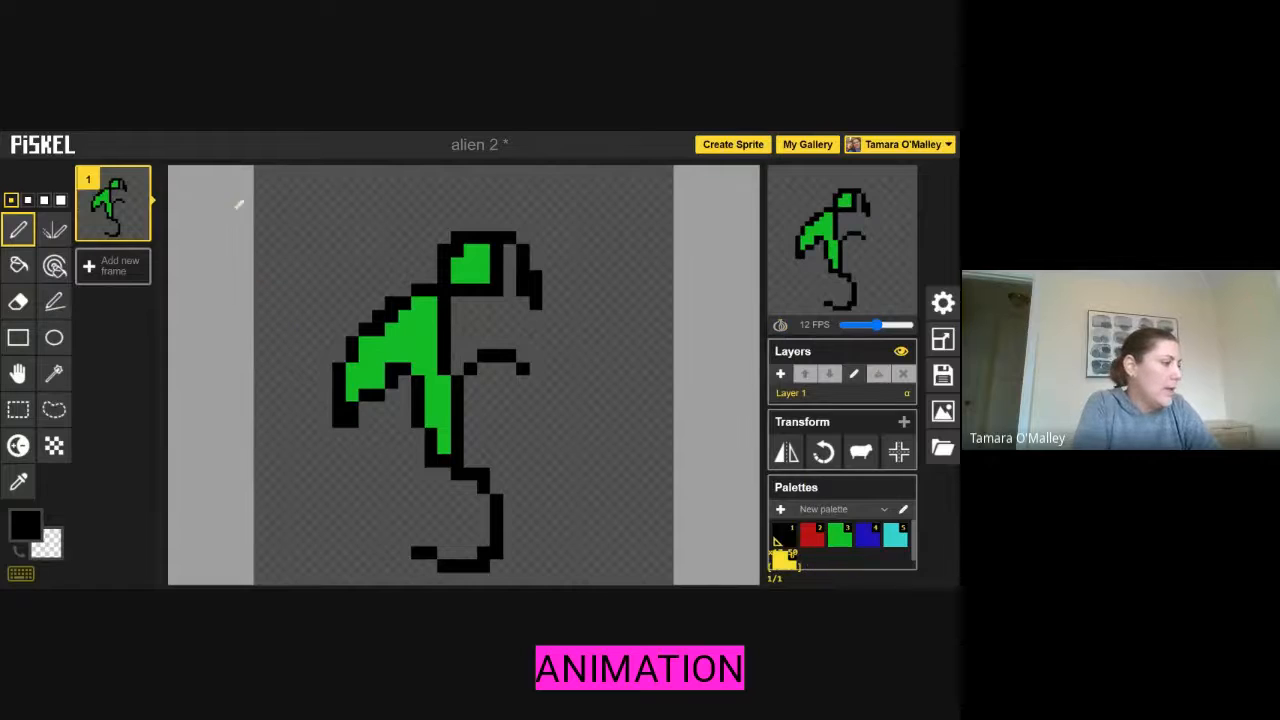
# - Duplicate the first frame and shift the drawing in the copy one pixel down with the Move tool
pyautogui.moveTo(122, 200)
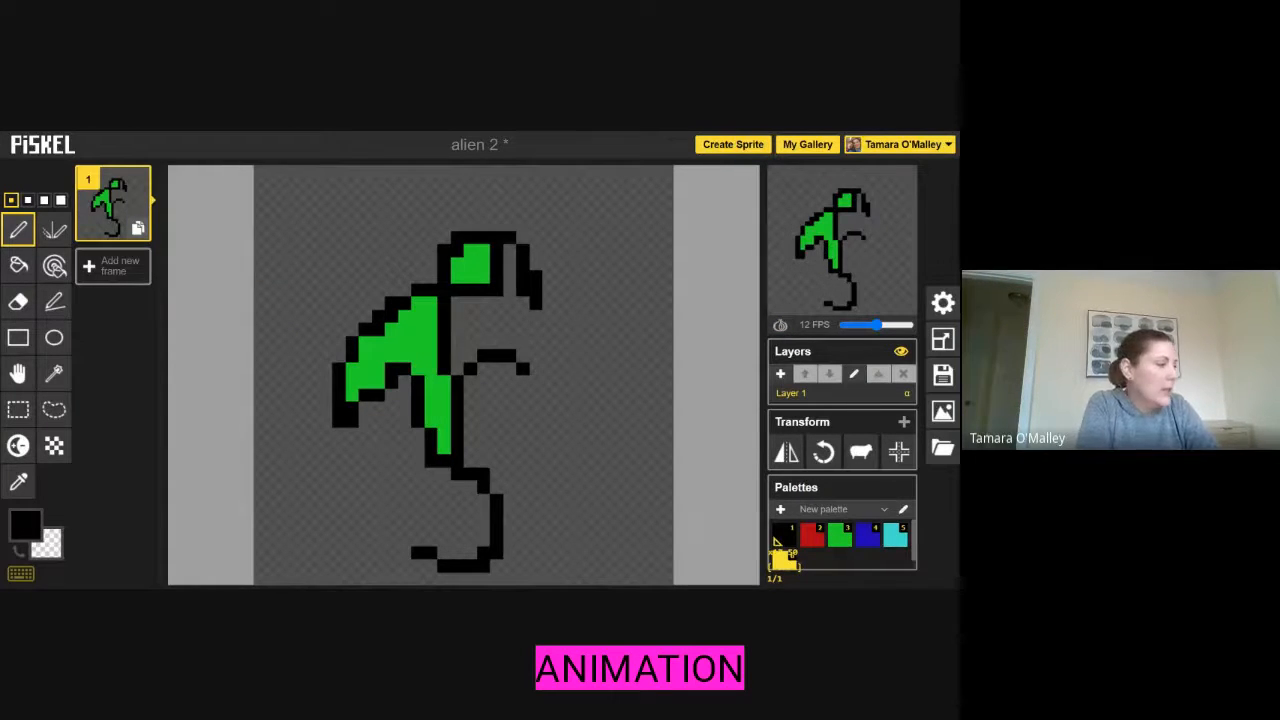
pyautogui.click(138, 230)
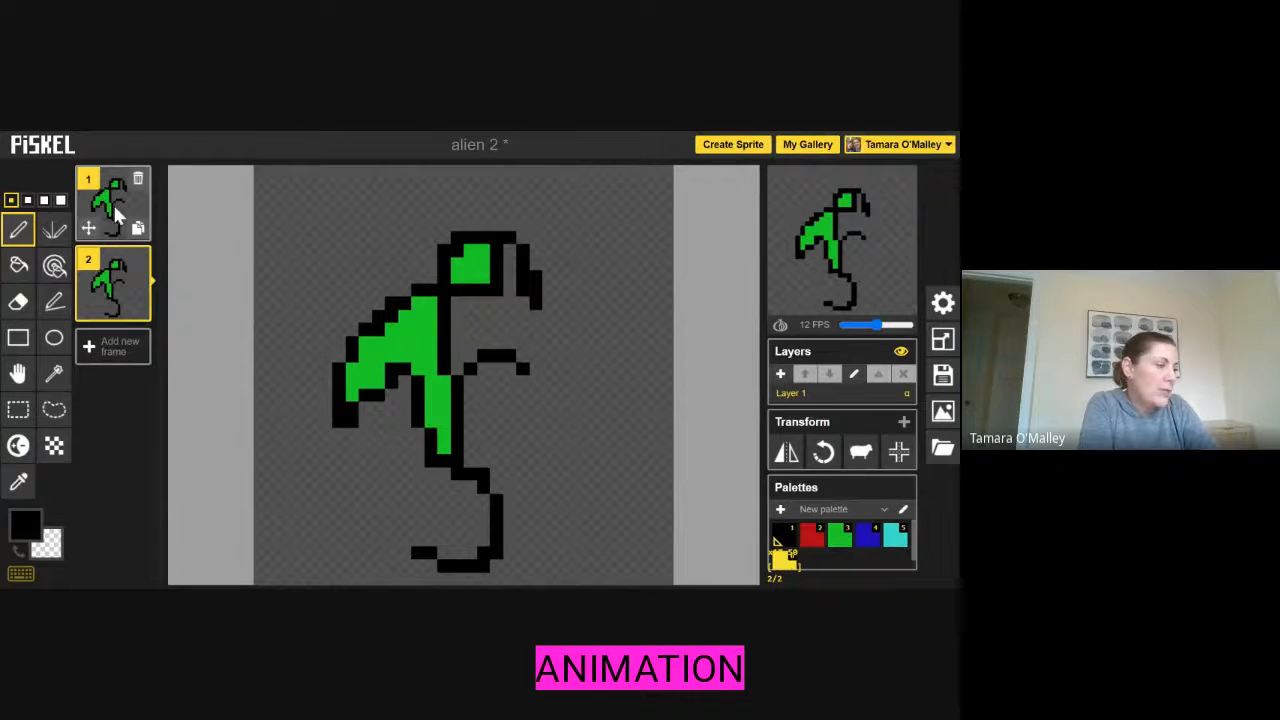
pyautogui.moveTo(115, 213)
pyautogui.mouseDown()
pyautogui.moveTo(102, 342)
pyautogui.moveTo(114, 196)
pyautogui.mouseUp()
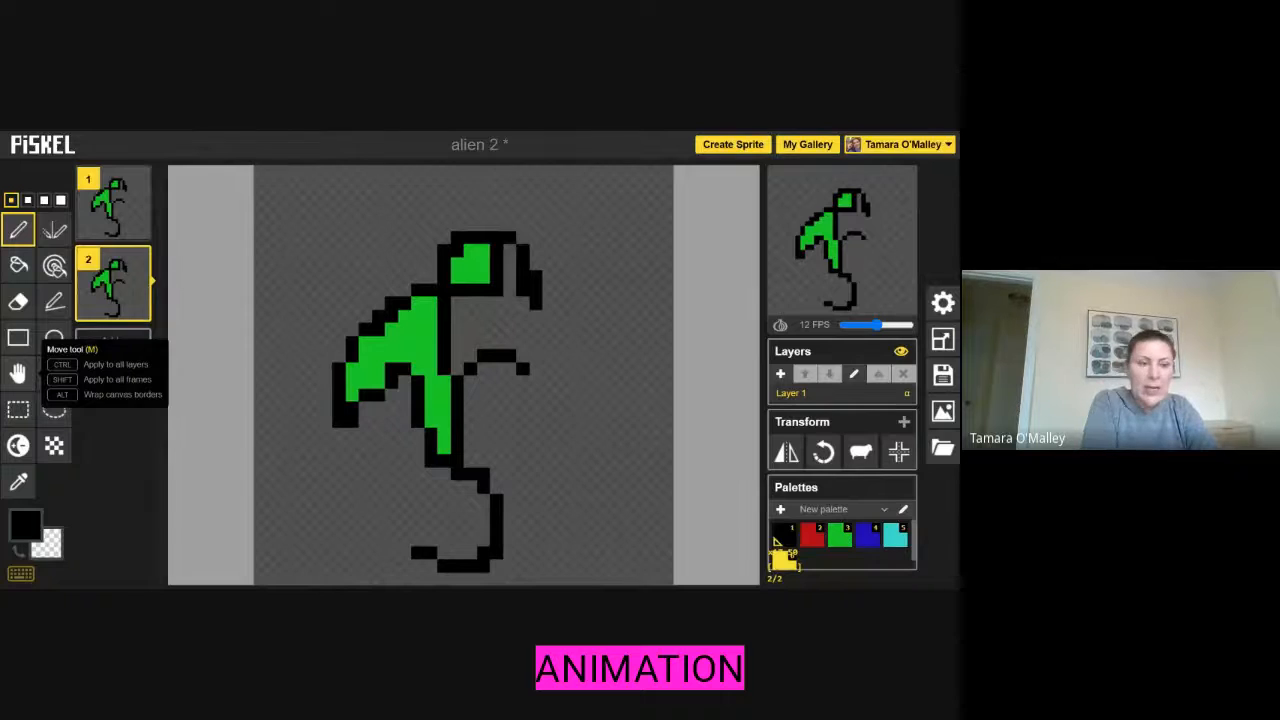
pyautogui.click(18, 372)
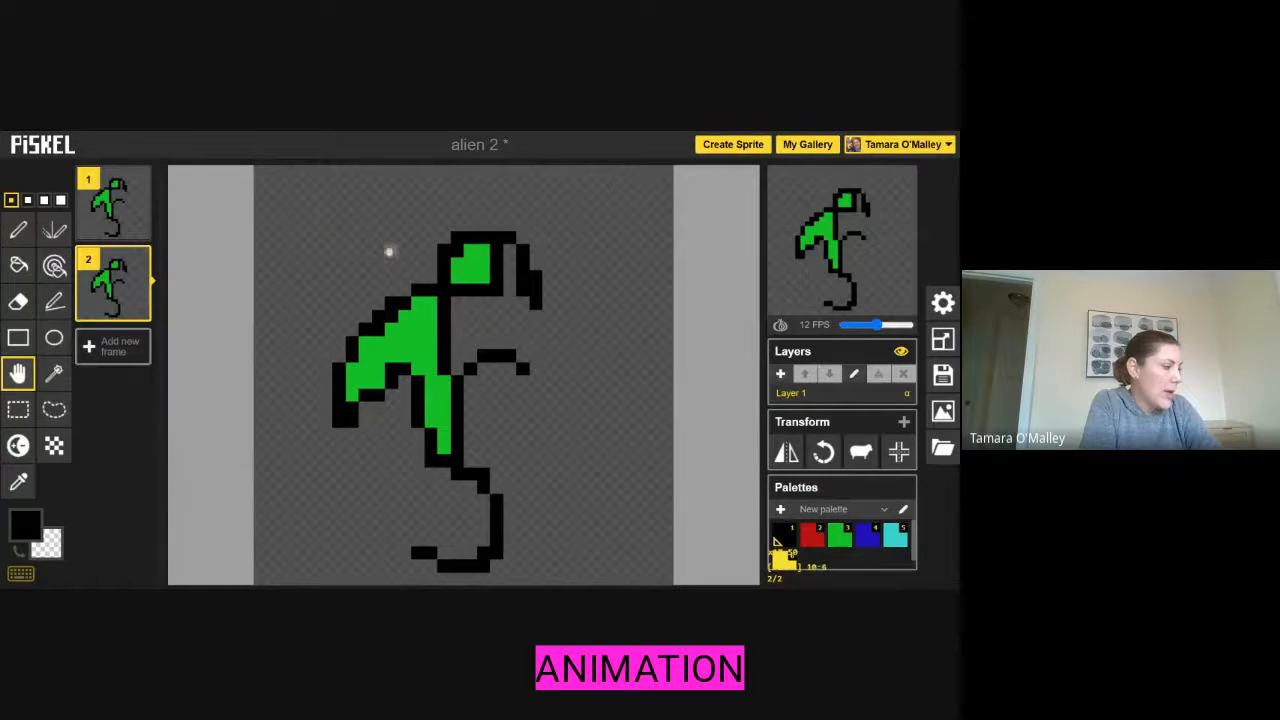
pyautogui.moveTo(379, 251); pyautogui.dragTo(377, 261)
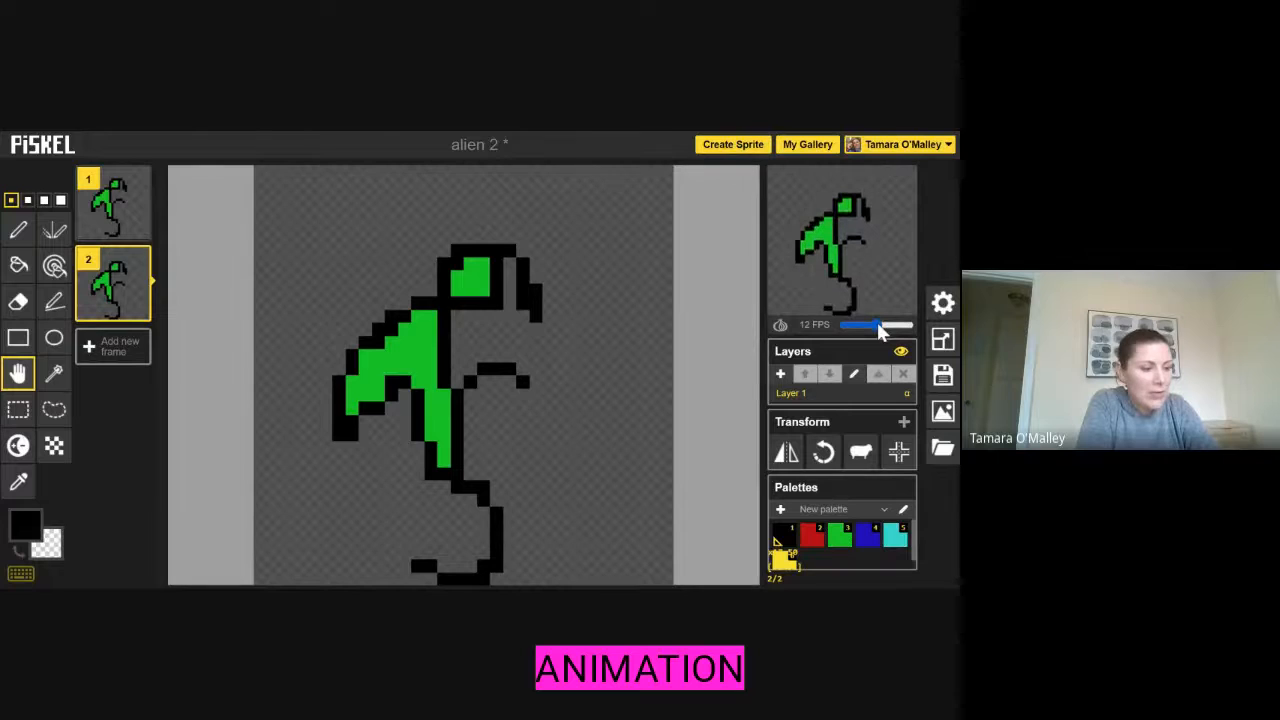
# - Set the animation speed to 6 FPS and move the second frame's drawing one more pixel down
pyautogui.moveTo(877, 327); pyautogui.dragTo(862, 328)
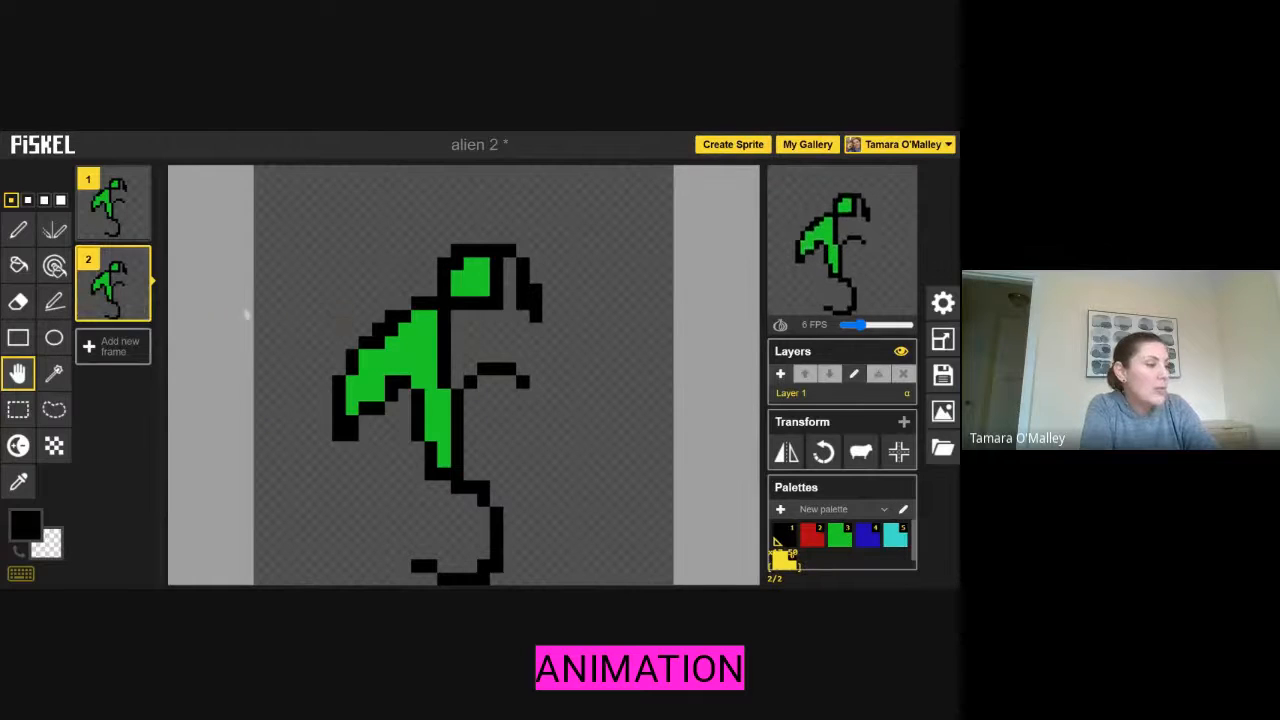
pyautogui.moveTo(367, 320); pyautogui.dragTo(366, 334)
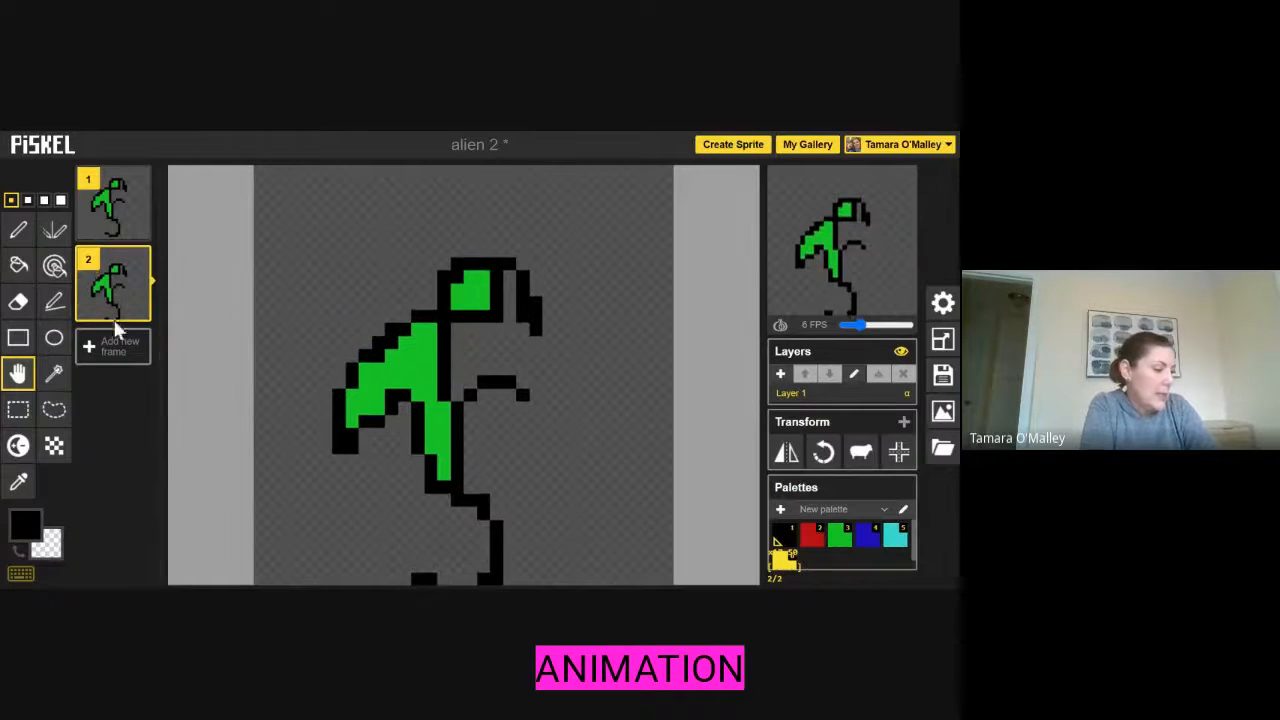
# - Redraw the lower curve of the tail in the second frame with black pixels along the canvas's bottom edge
pyautogui.click(21, 230)
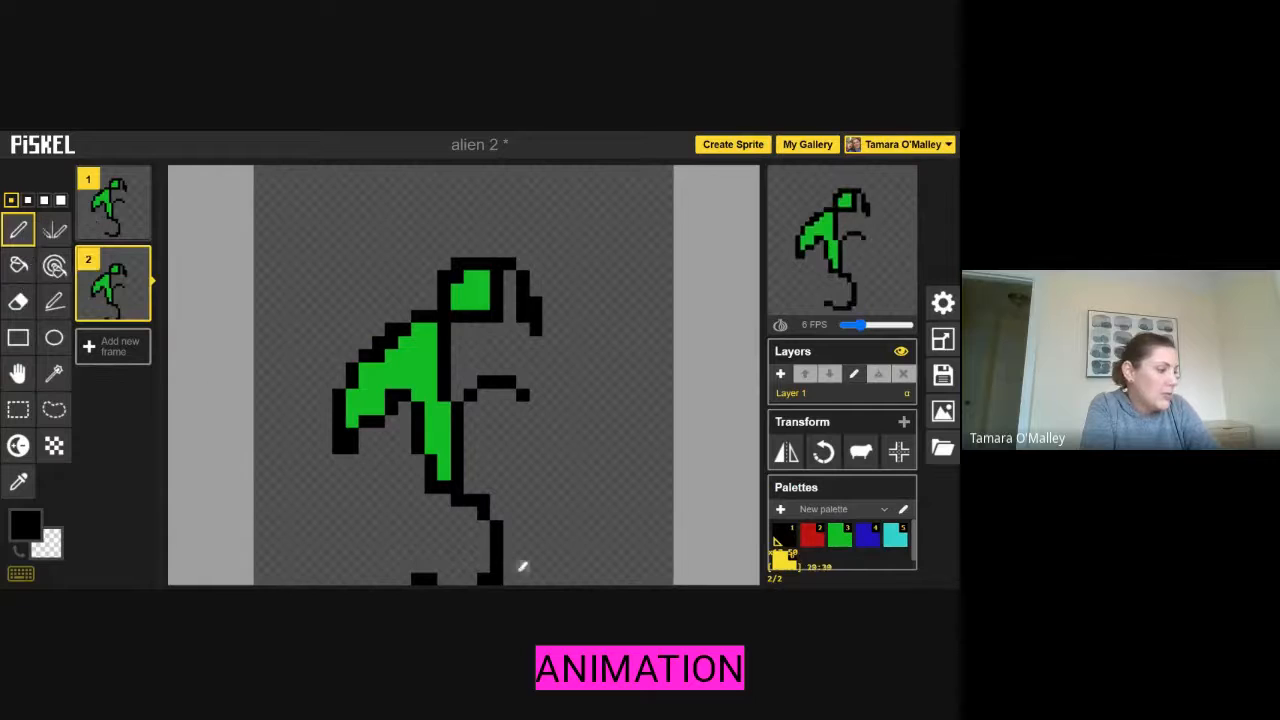
pyautogui.click(420, 567)
pyautogui.click(440, 577)
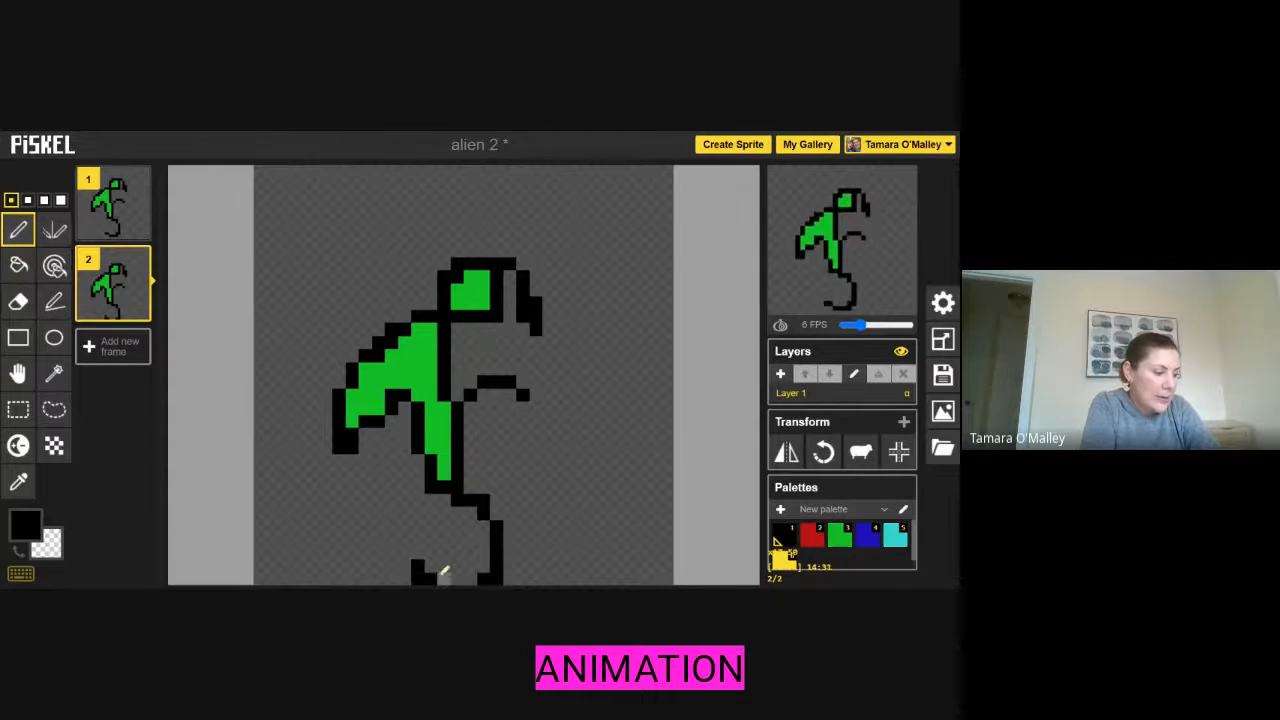
pyautogui.click(457, 578)
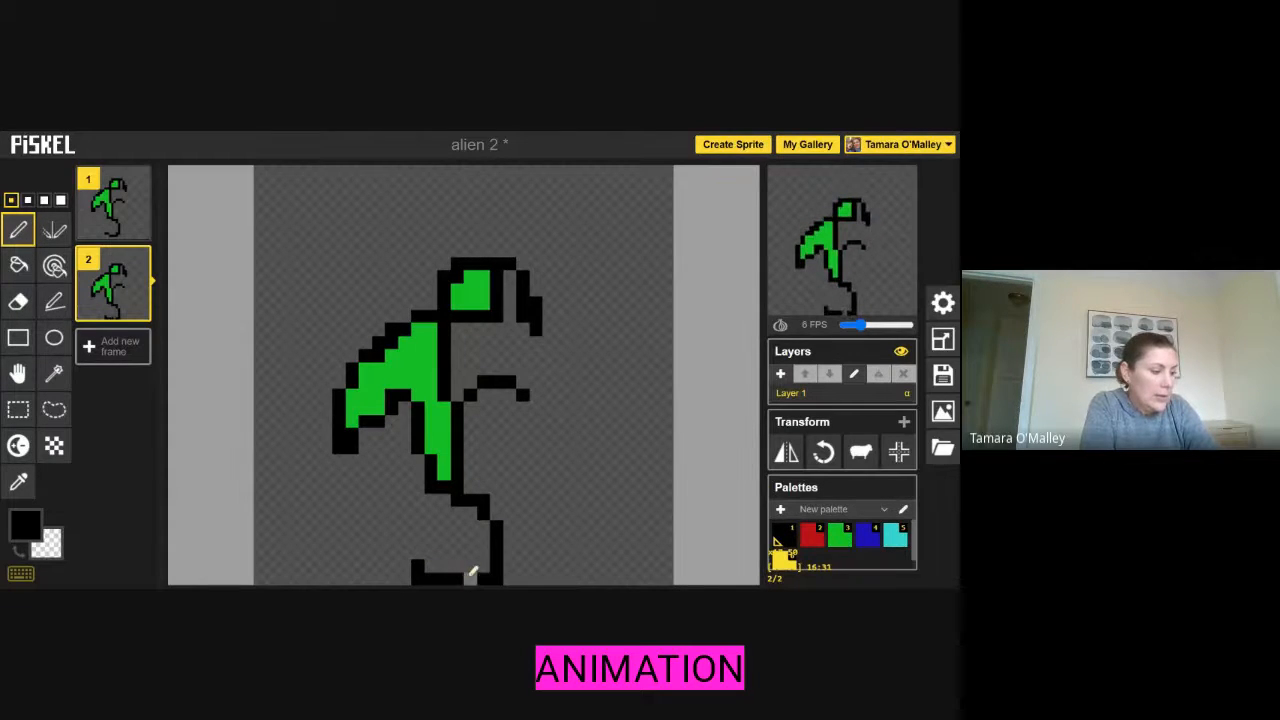
pyautogui.click(470, 578)
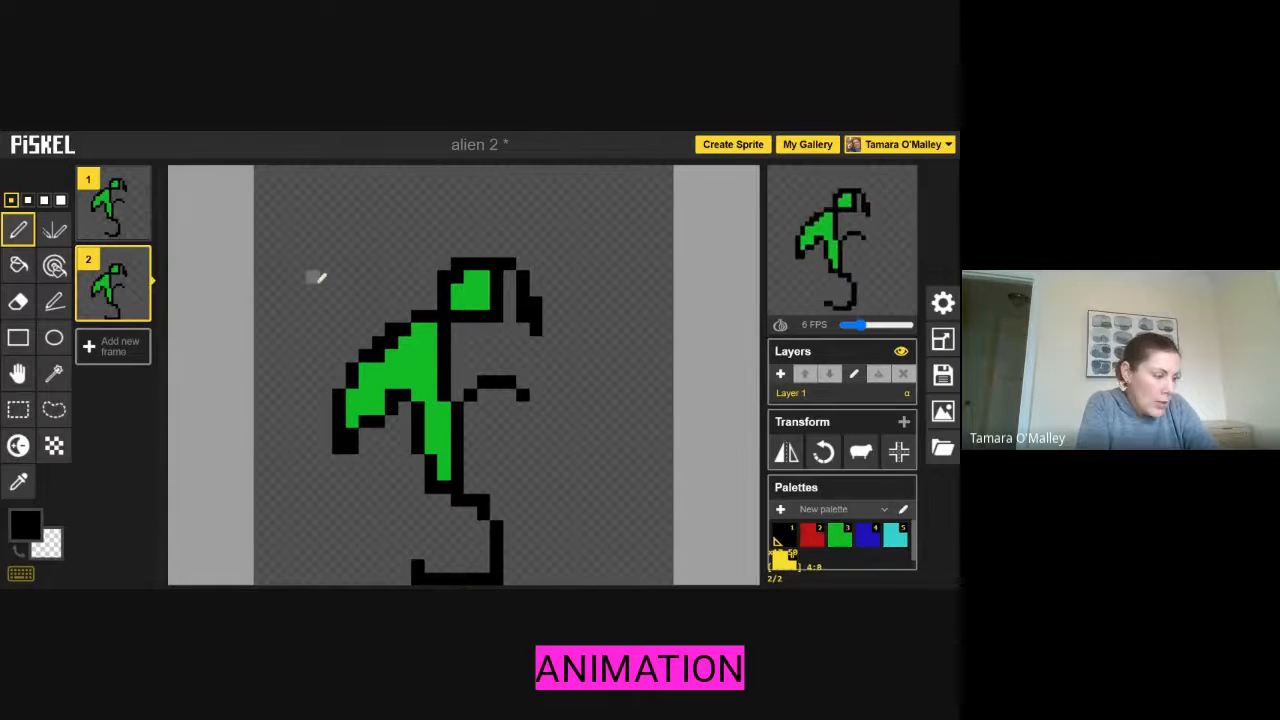
# - Add a new empty frame after the second one
pyautogui.click(118, 350)
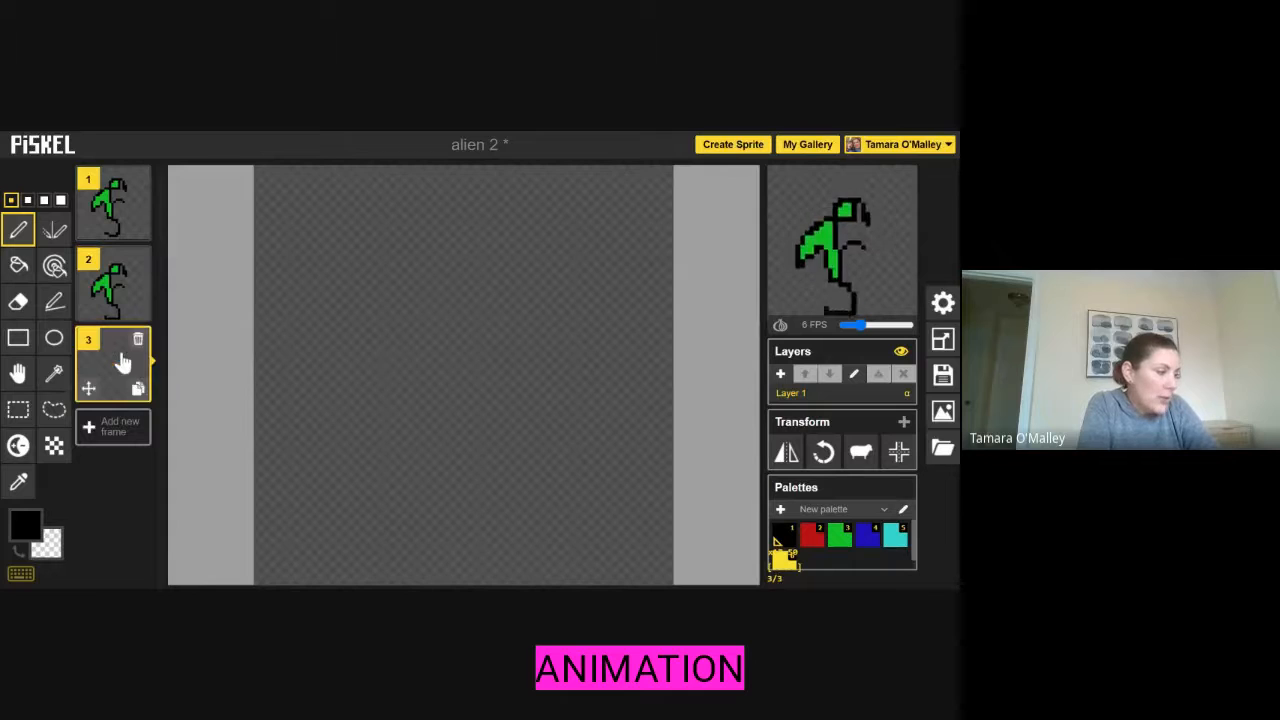
# - Enable onion skin and replace the empty third frame with a duplicate of the second frame
pyautogui.click(780, 326)
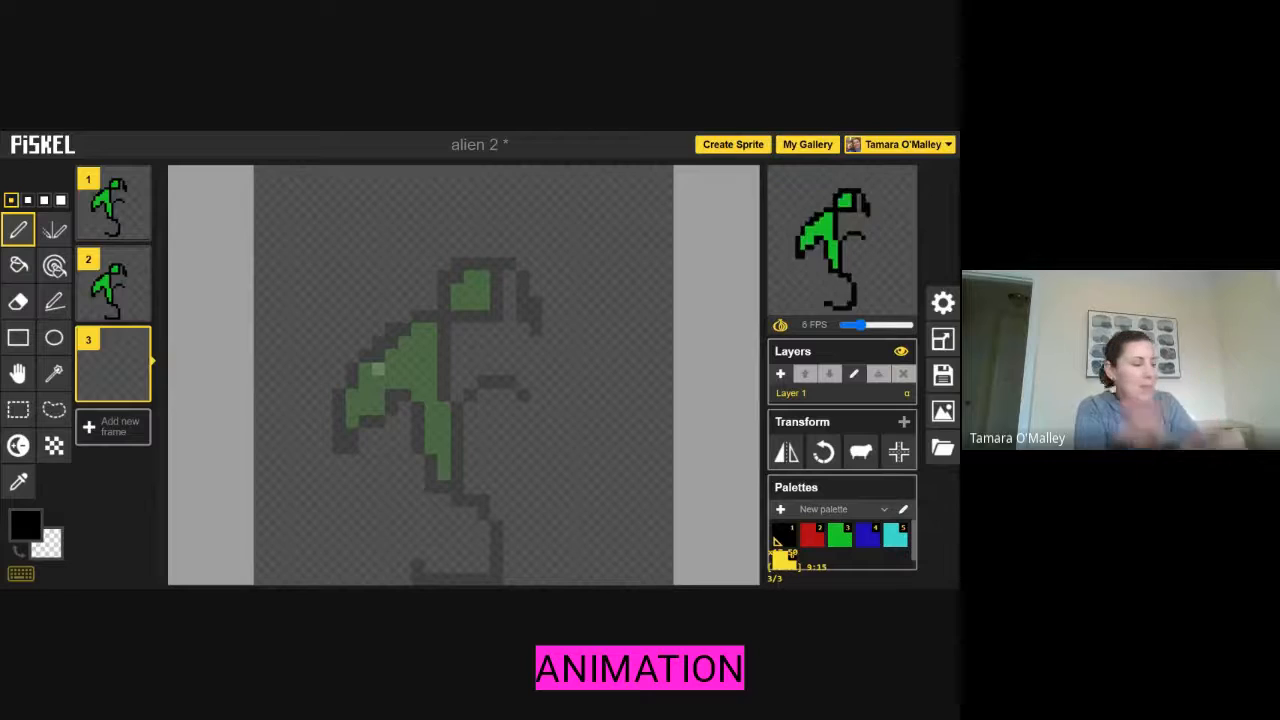
pyautogui.moveTo(120, 285)
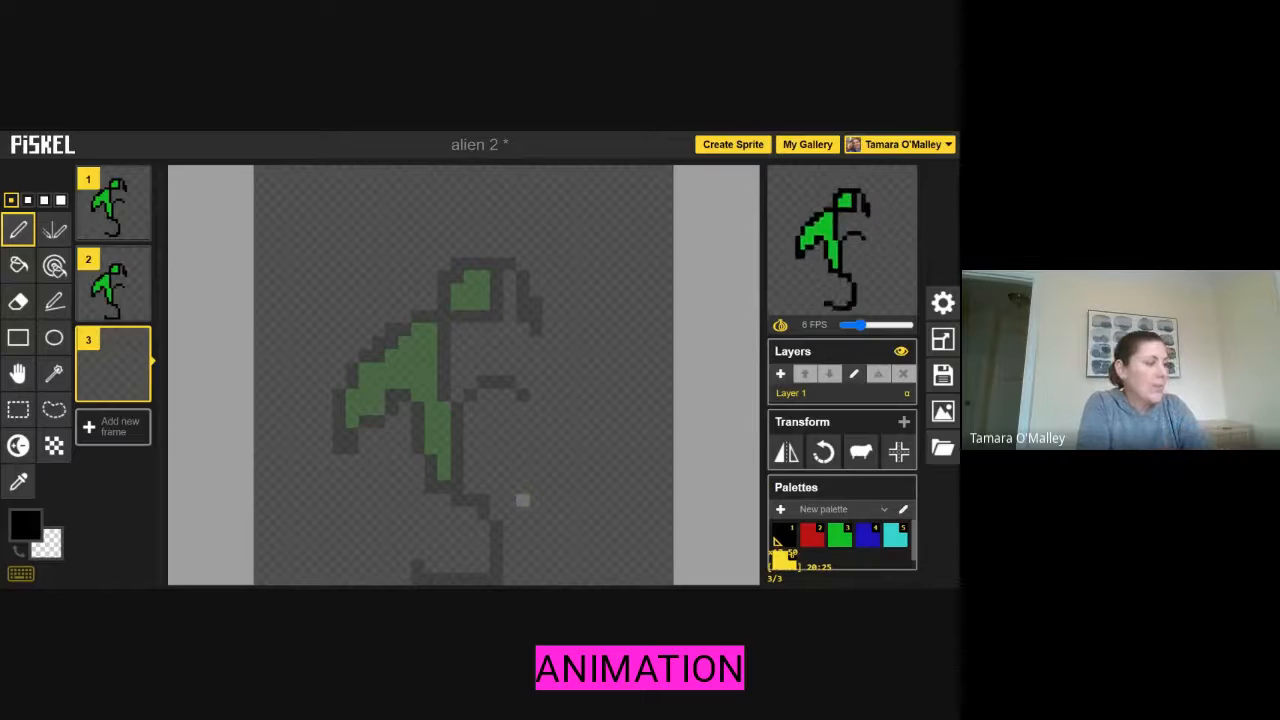
pyautogui.moveTo(136, 388)
pyautogui.click(136, 344)
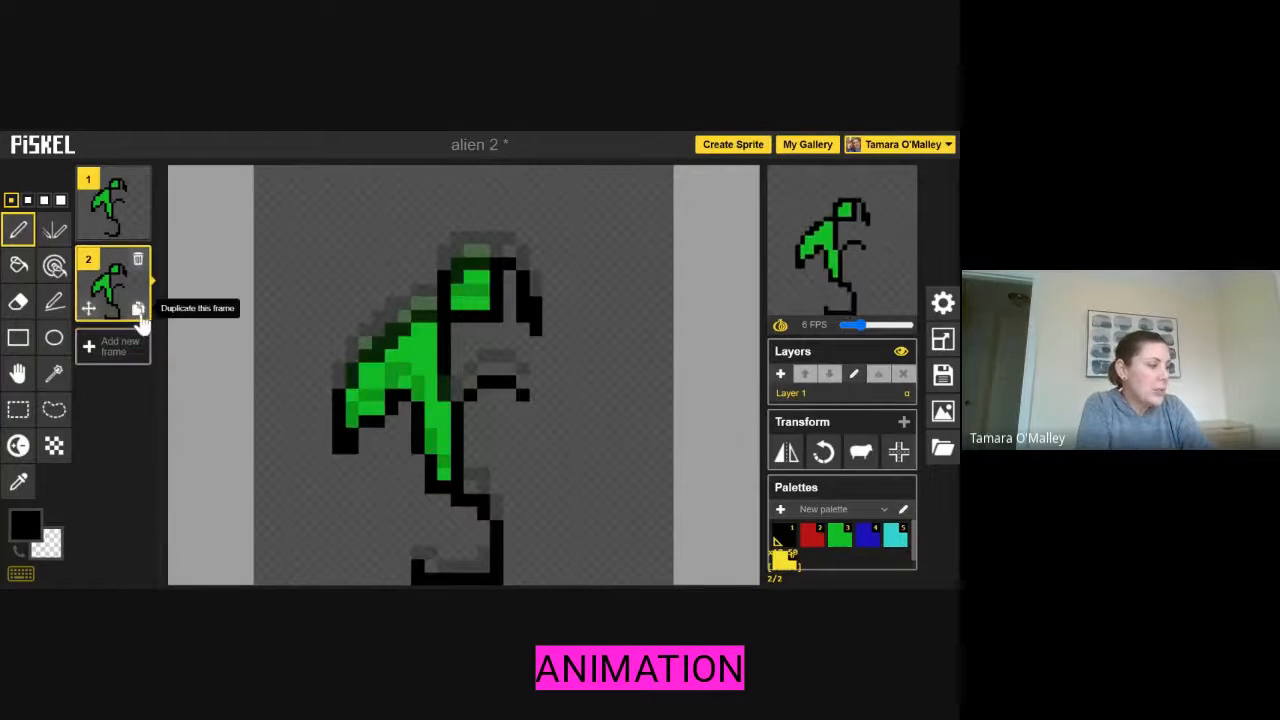
pyautogui.click(138, 308)
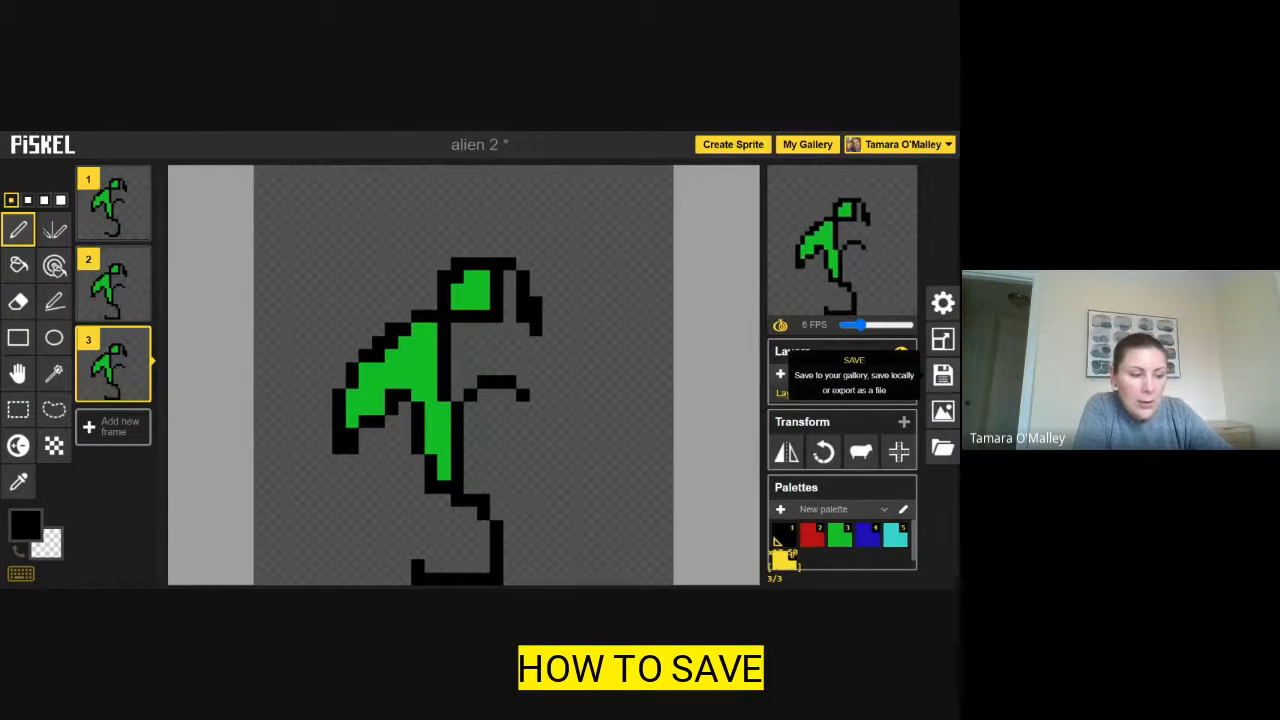
# - Save the sprite online to the gallery under the title alien 2
pyautogui.click(943, 376)
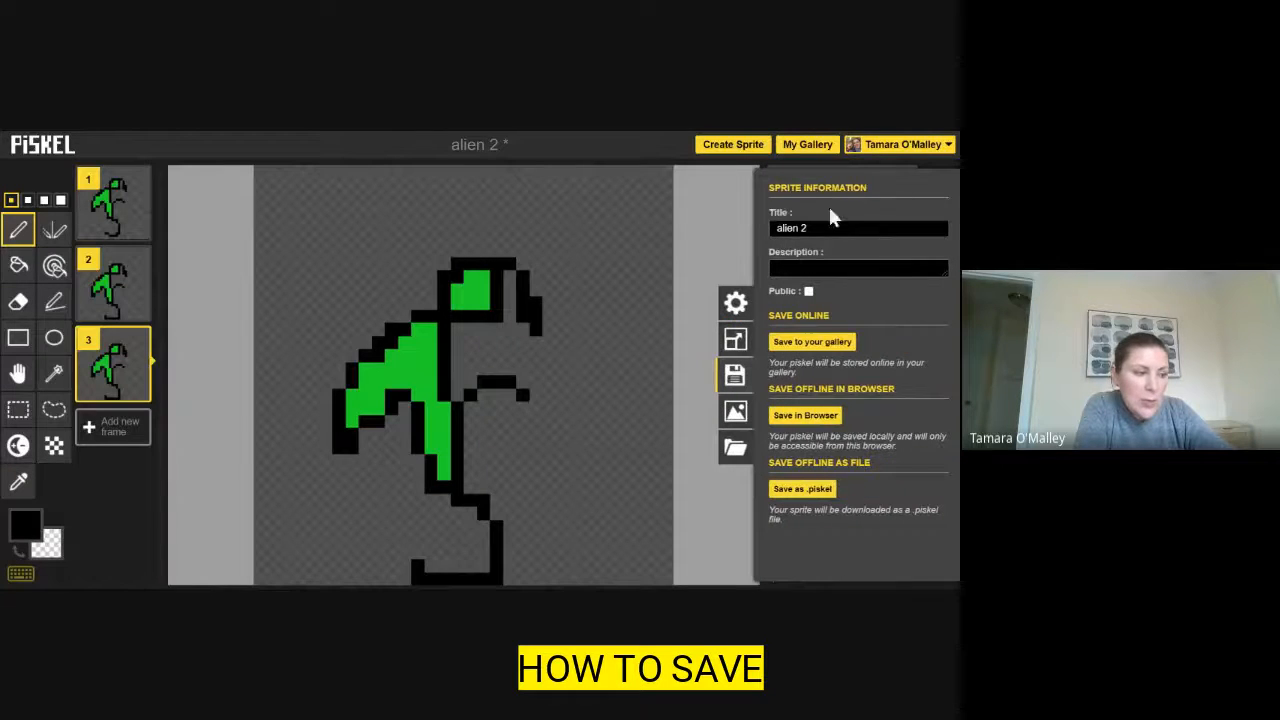
pyautogui.click(812, 346)
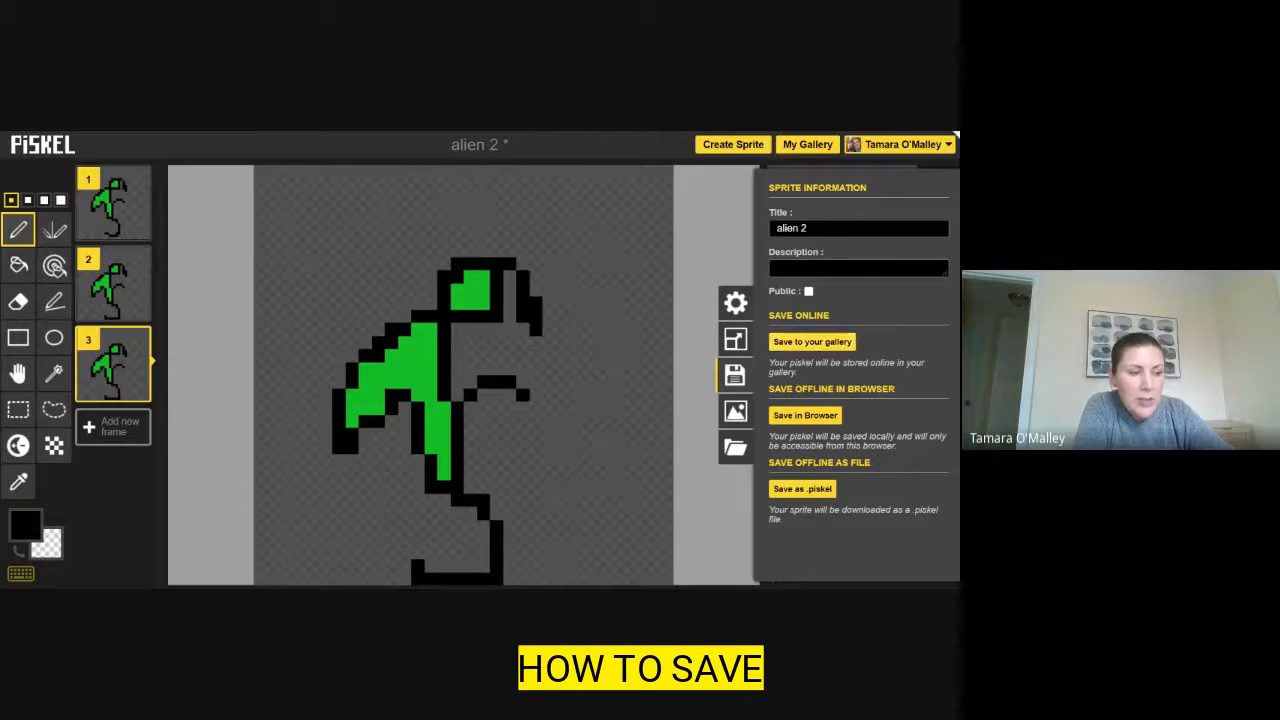
pyautogui.click(812, 344)
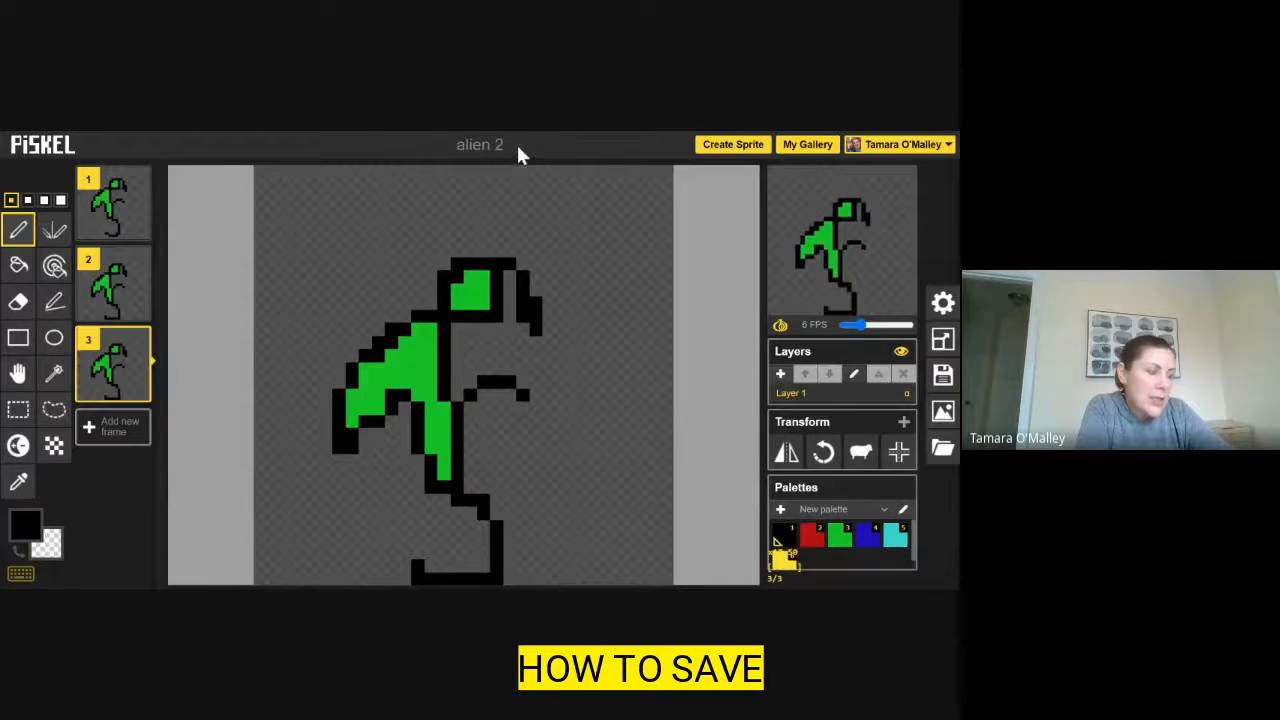
# - Draw a single black pixel just below the end of the arm in the third frame and undo it
pyautogui.click(536, 422)
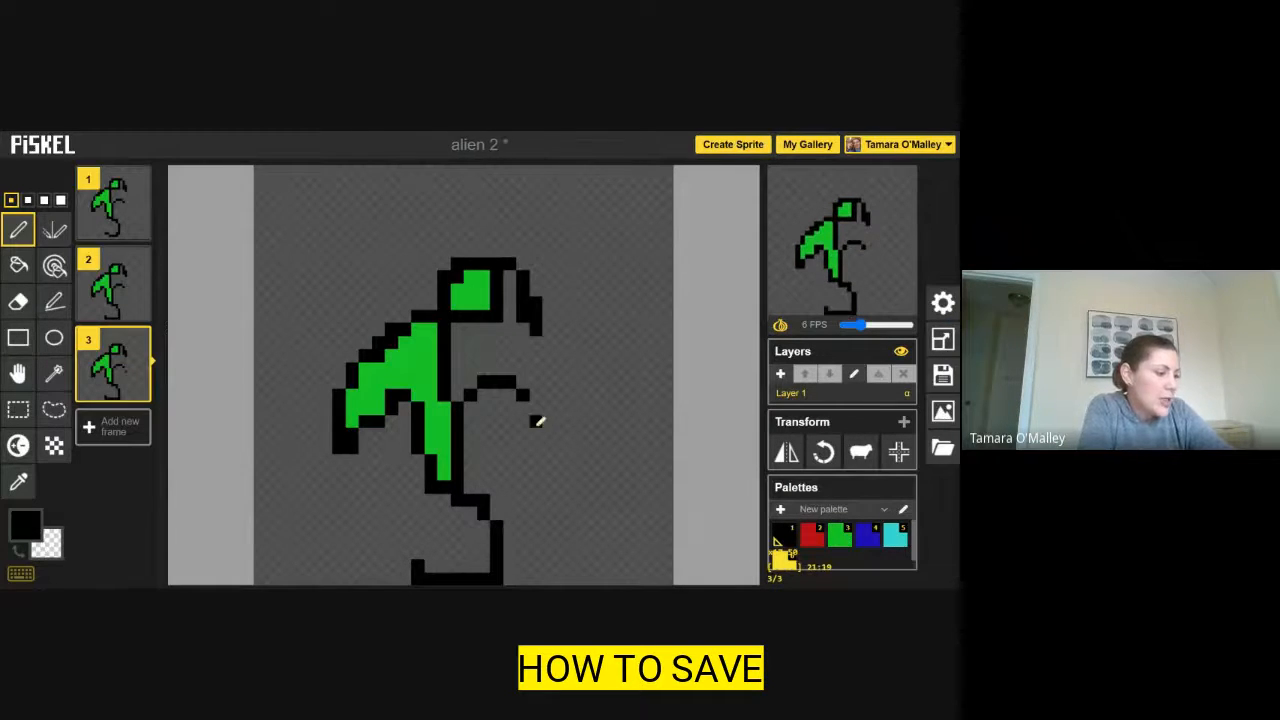
pyautogui.hotkey('ctrl', 's')
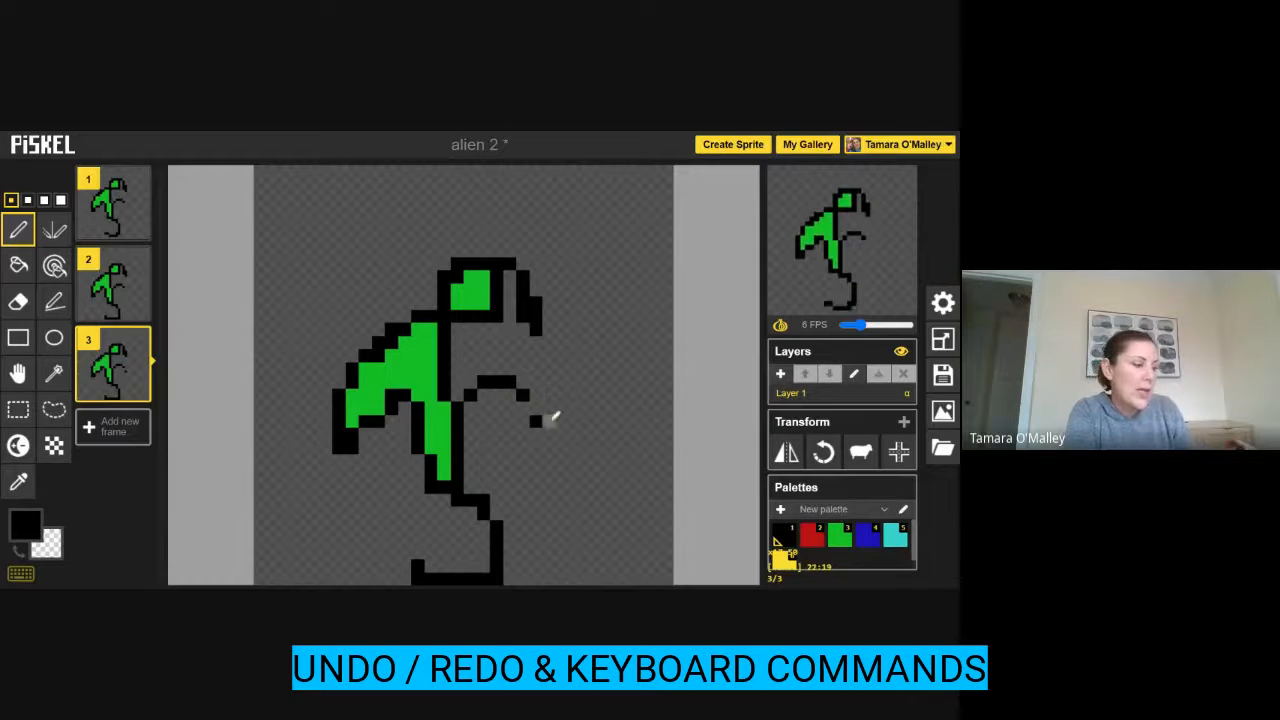
pyautogui.hotkey('ctrl', 'z')
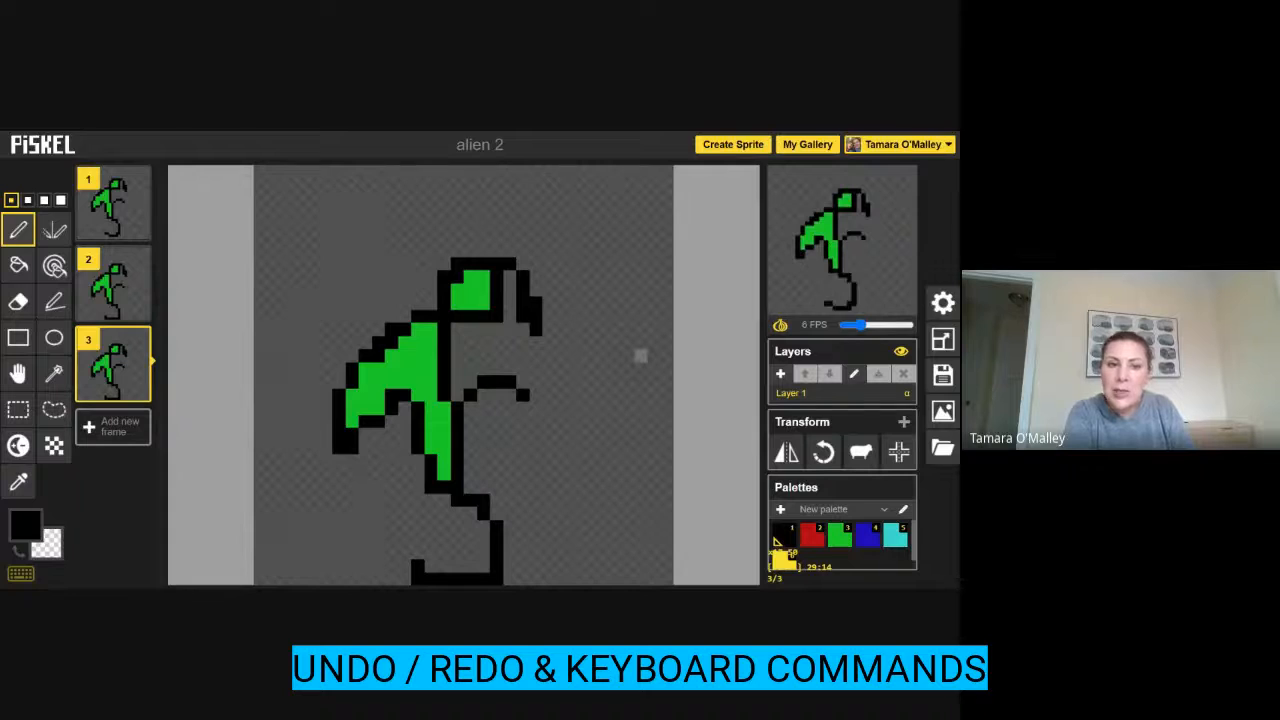
# - Look through the list of keyboard shortcuts for the tools and for undo and redo, and close it
pyautogui.click(21, 576)
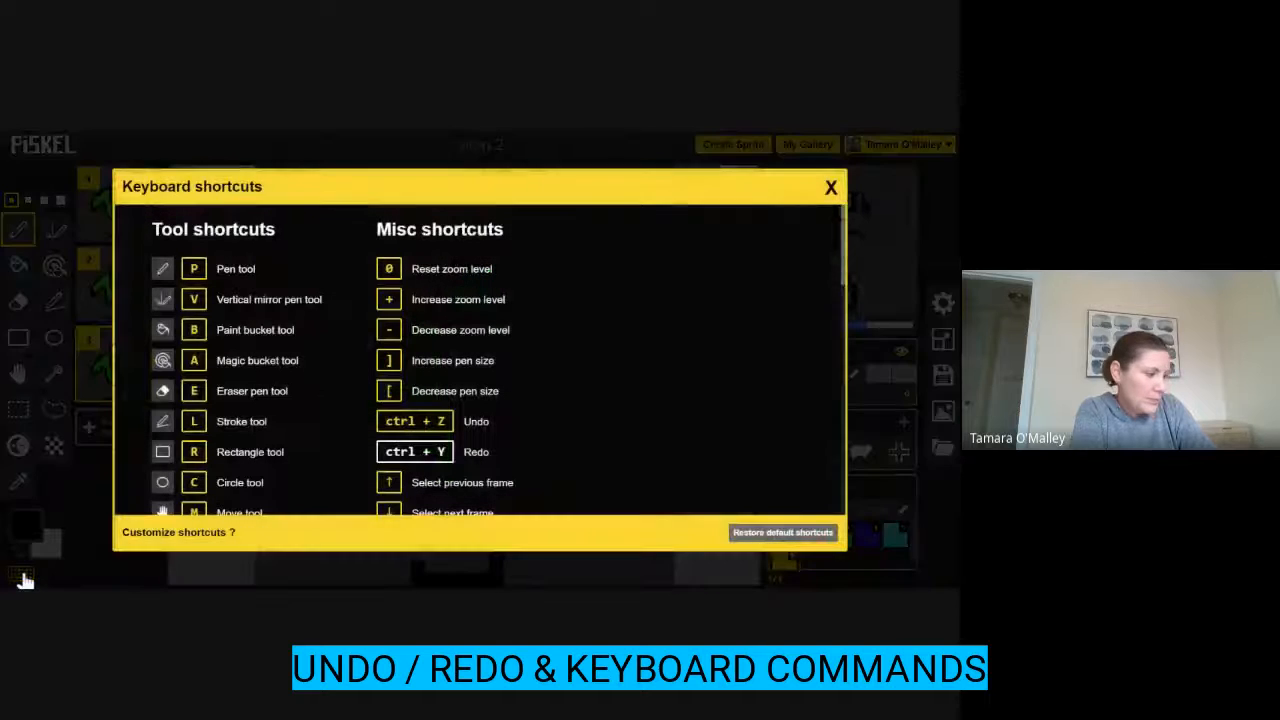
pyautogui.scroll(-3, 522, 356)
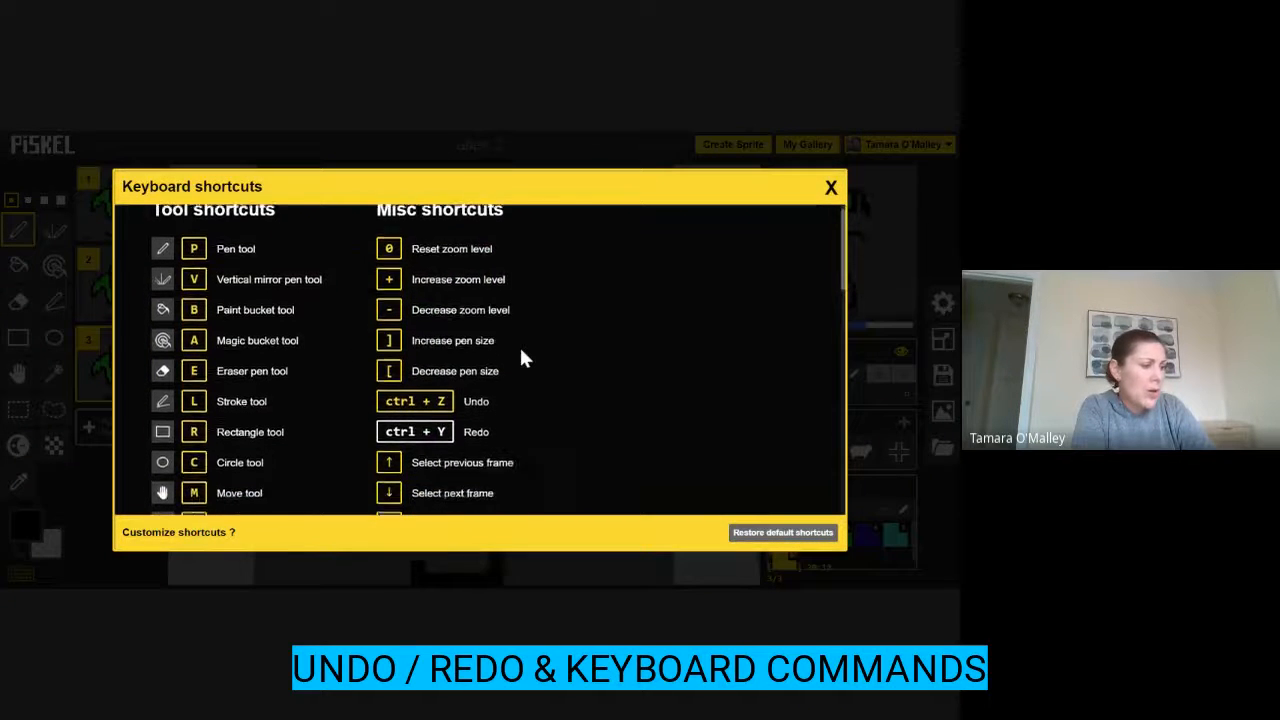
pyautogui.scroll(2, 519, 340)
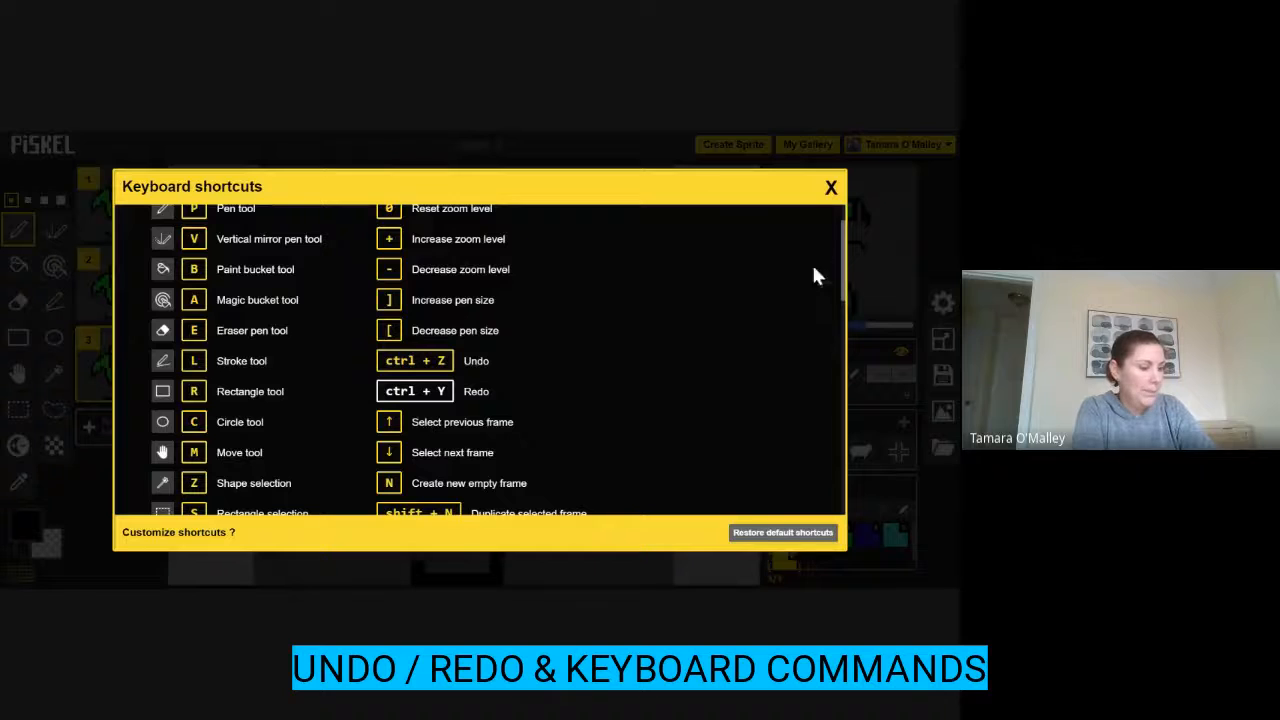
pyautogui.click(830, 188)
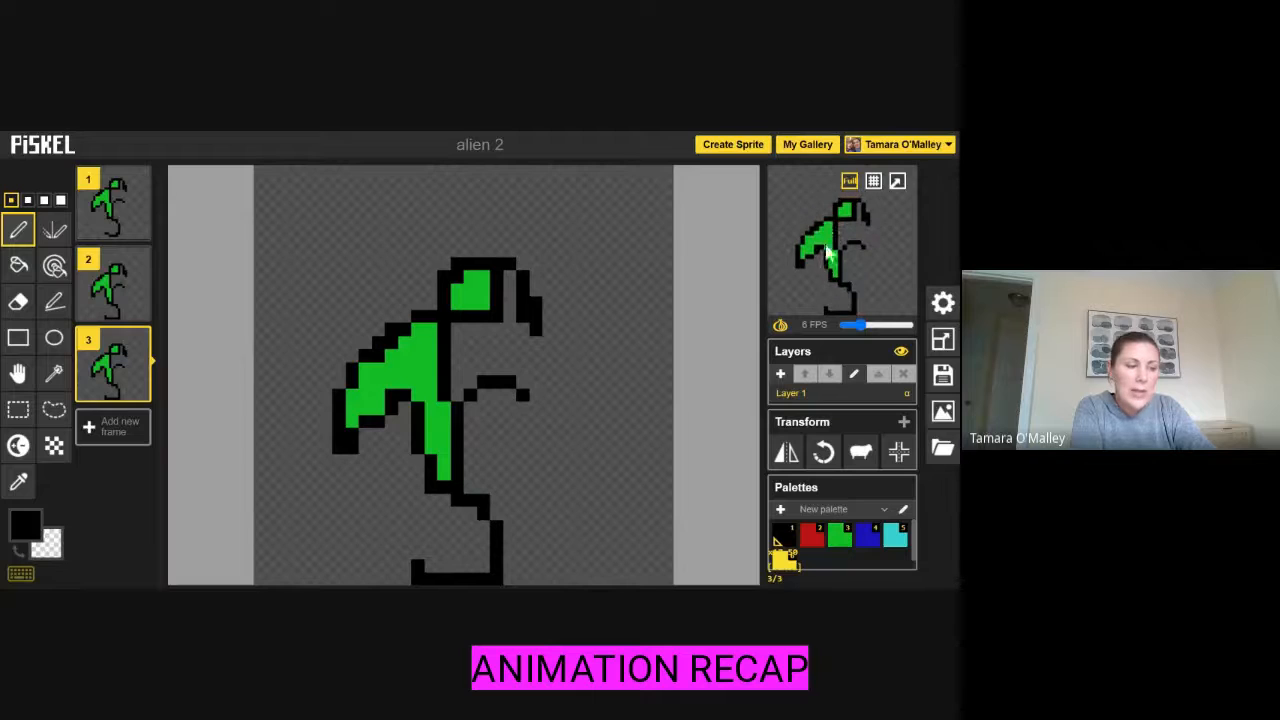
# - View the animation preview at 1x size and return it to full size
pyautogui.click(849, 185)
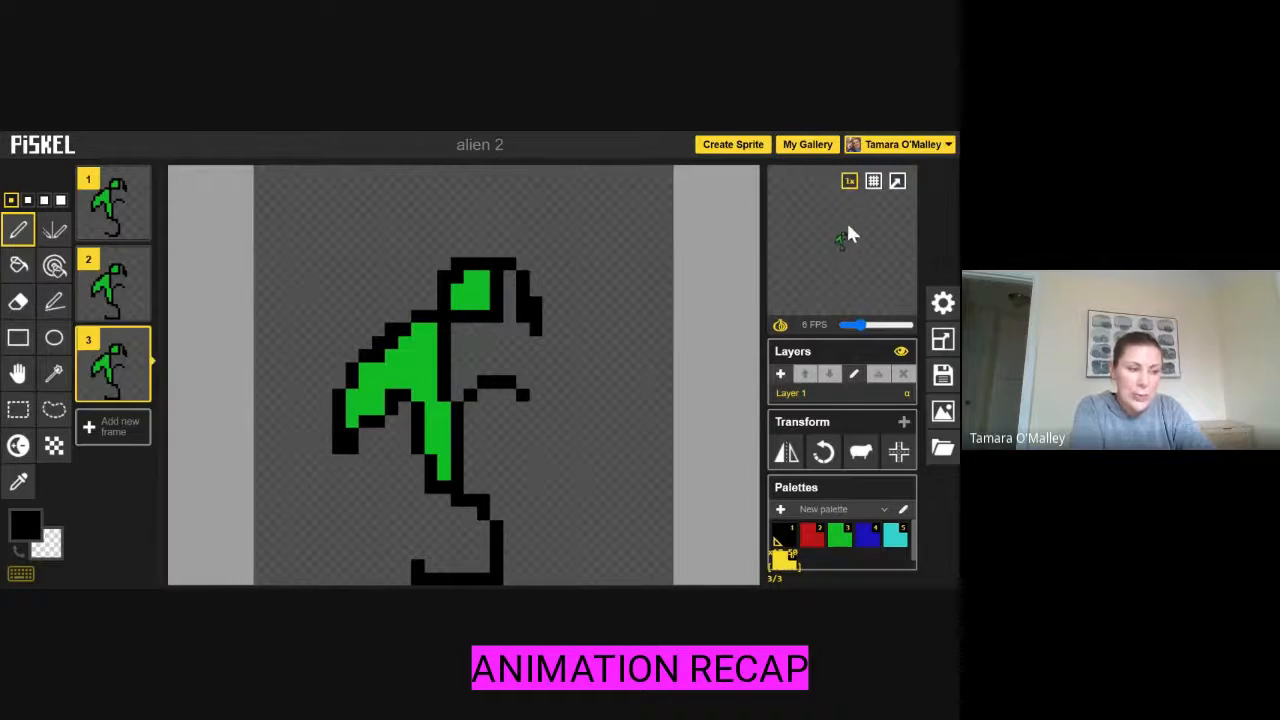
pyautogui.moveTo(849, 188)
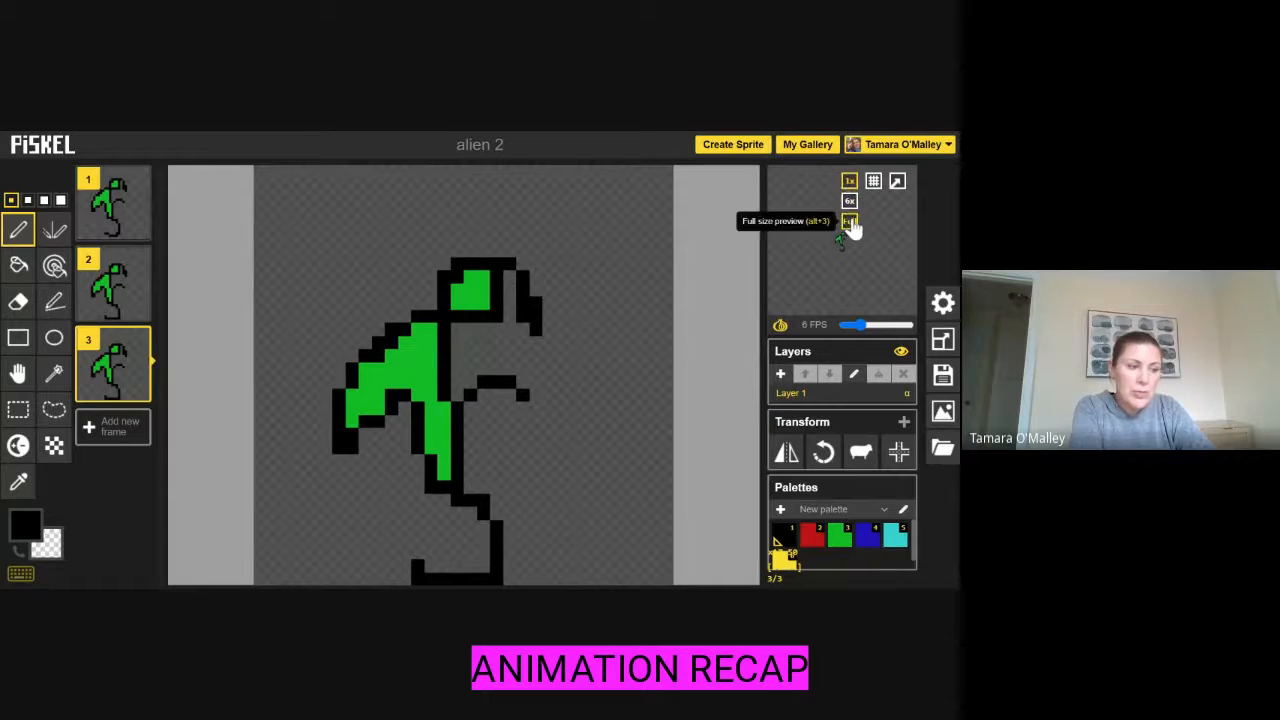
pyautogui.click(849, 222)
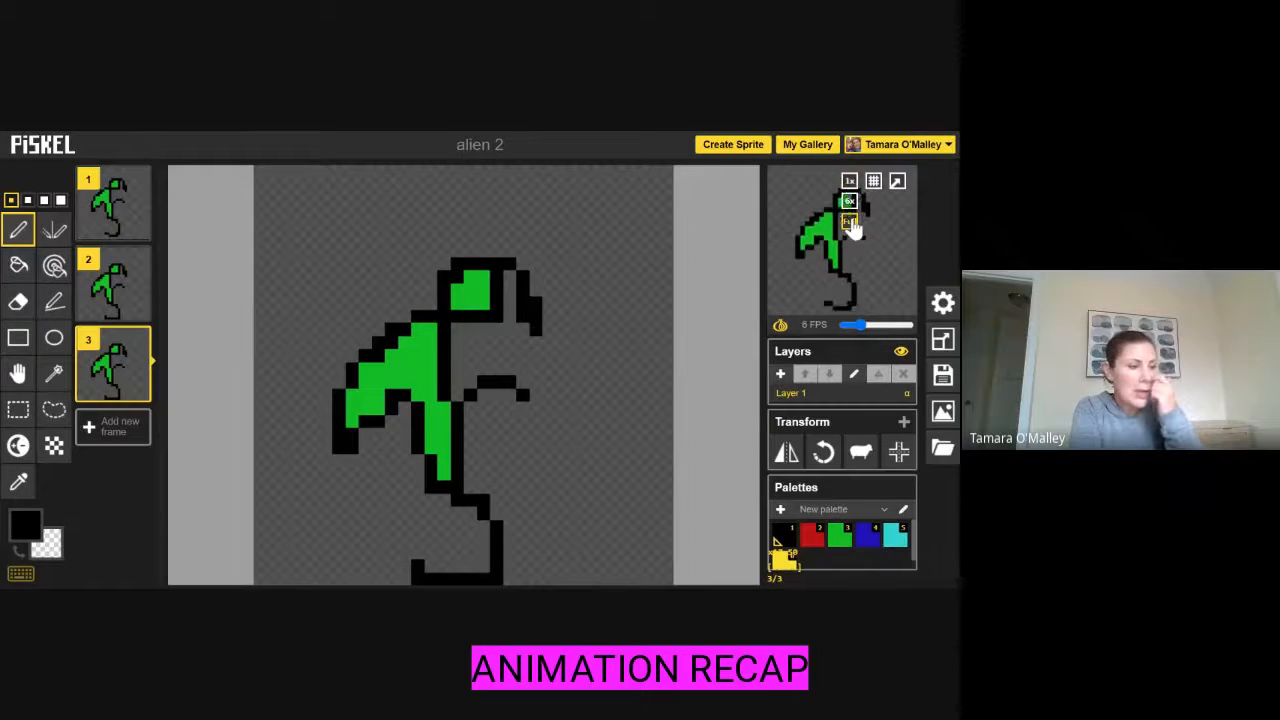